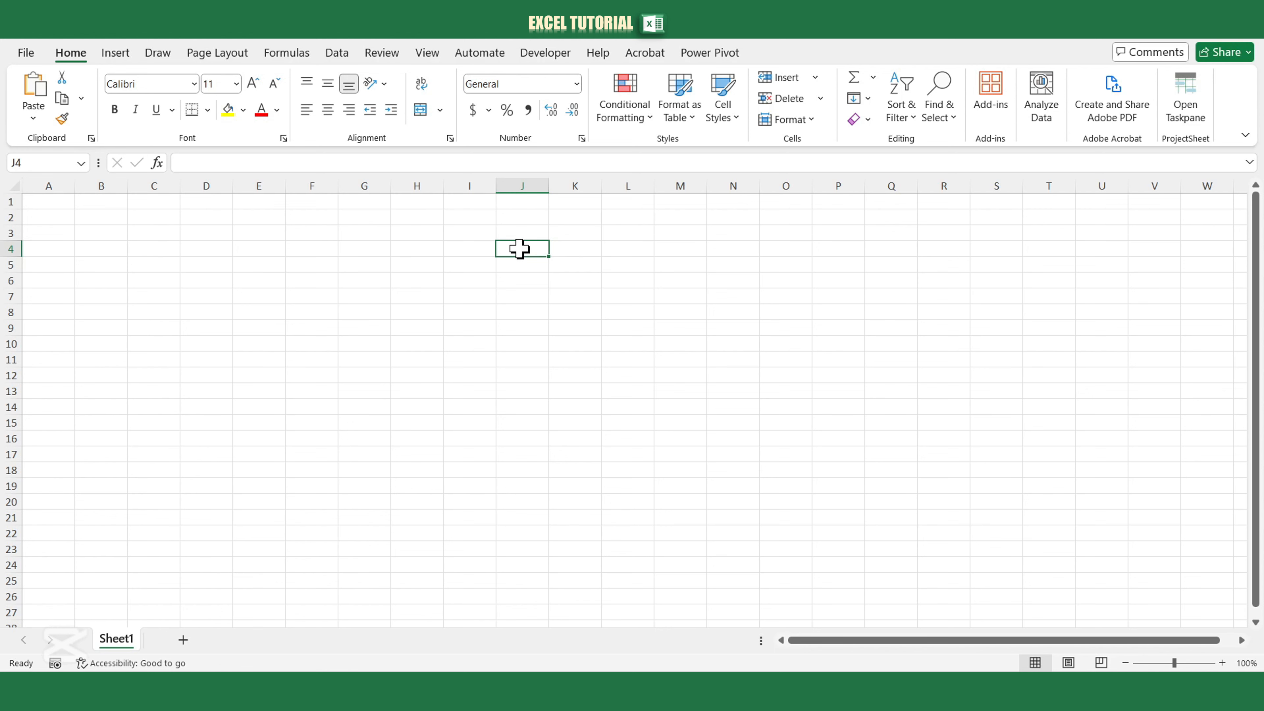
# - Launch the Power Query Editor from the empty workbook
pyautogui.click(337, 53)
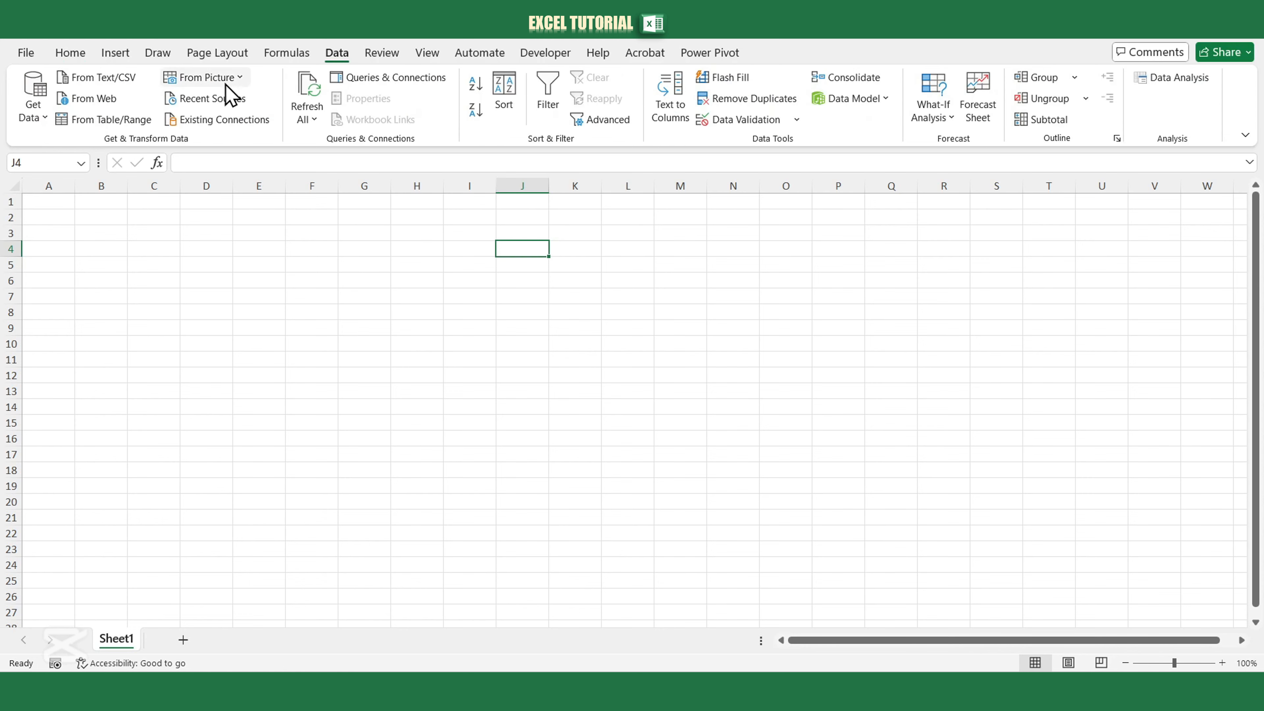
pyautogui.click(33, 110)
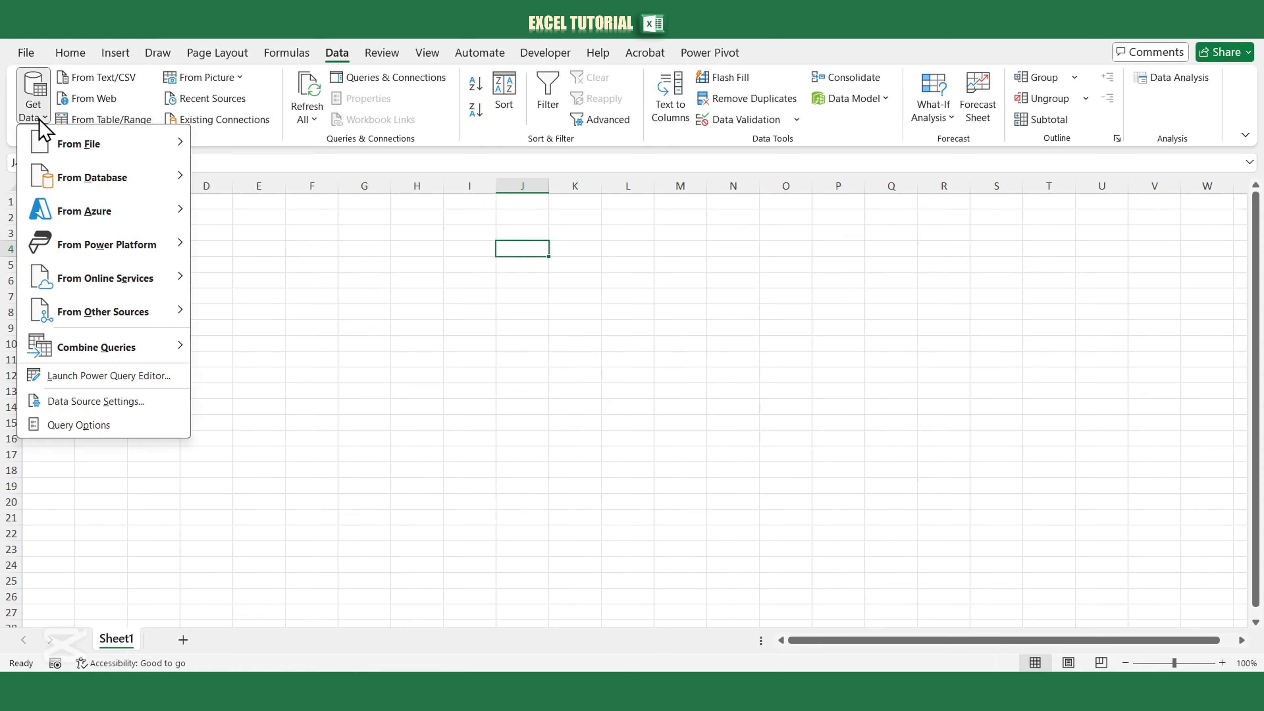
pyautogui.click(97, 377)
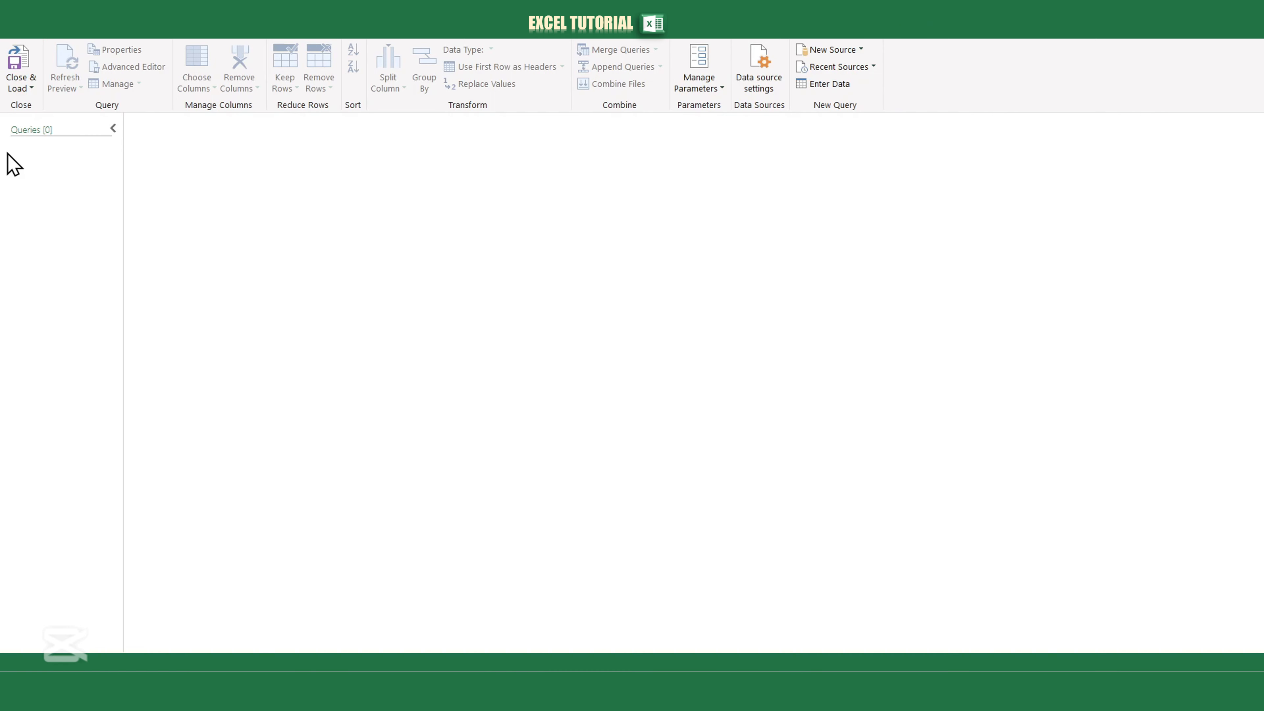
# - Create a new blank query in the empty queries list
pyautogui.rightClick(48, 174)
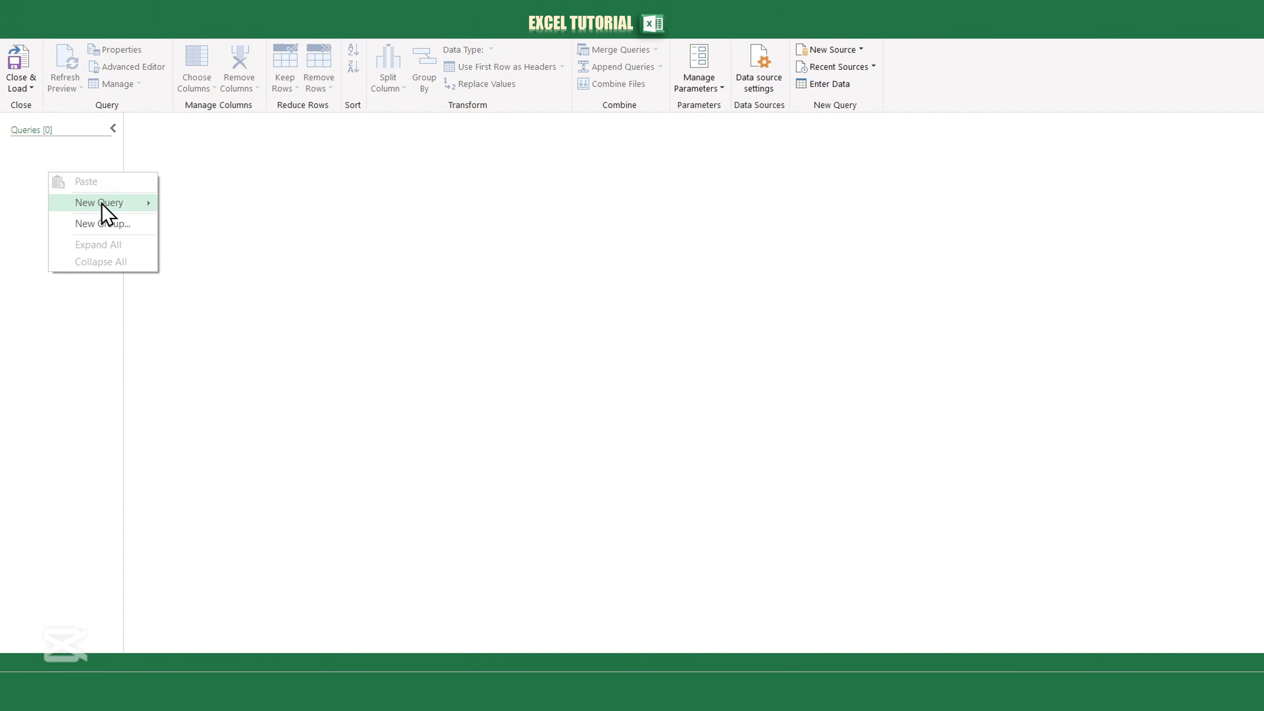
pyautogui.moveTo(101, 204)
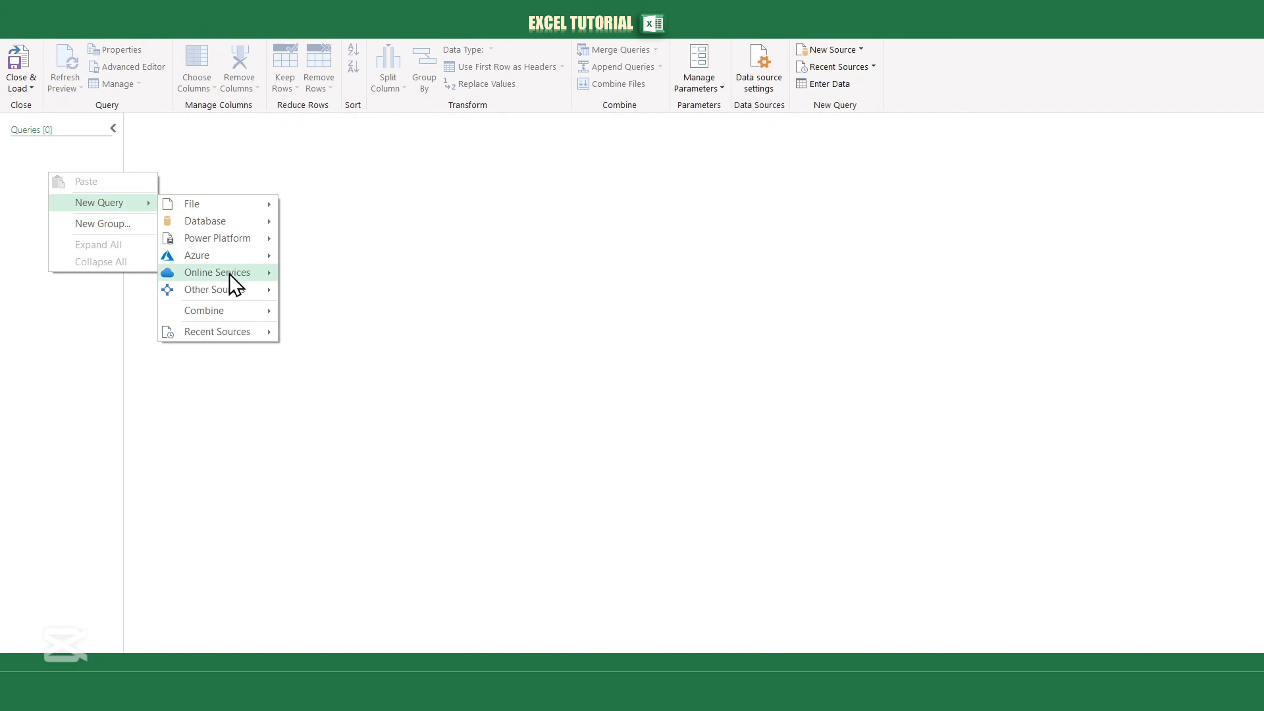
pyautogui.moveTo(229, 298)
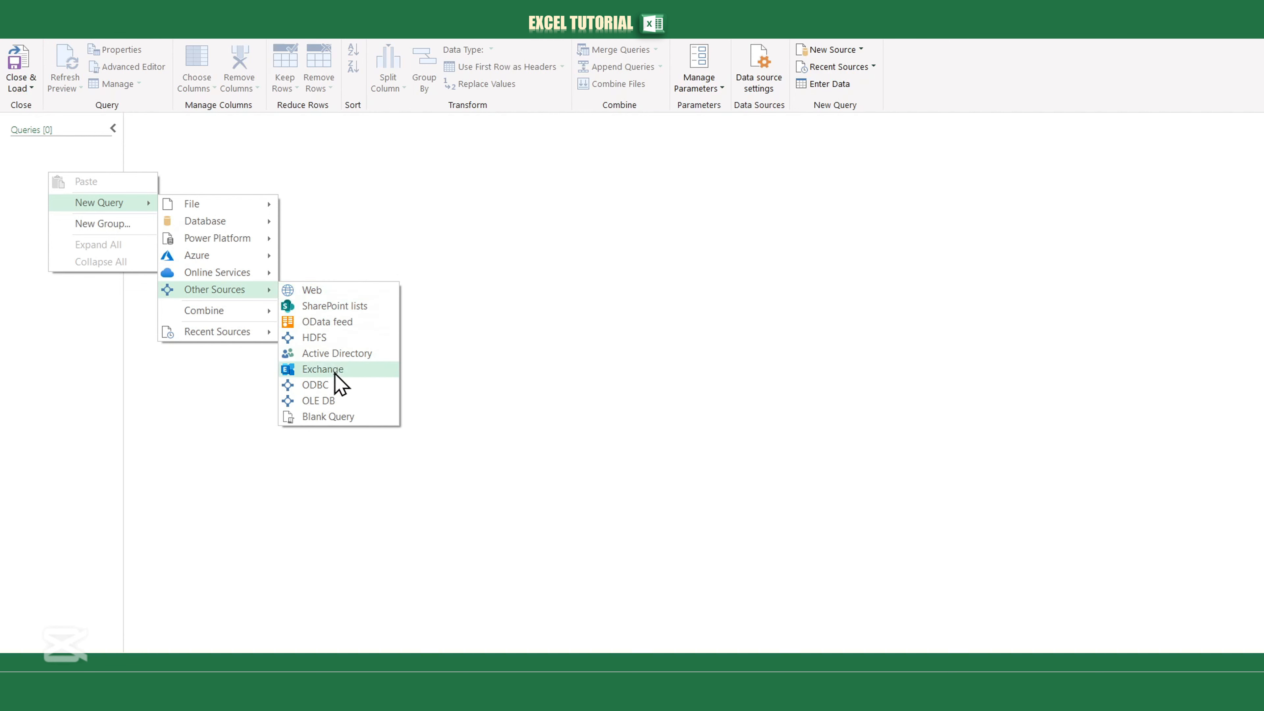
pyautogui.click(331, 416)
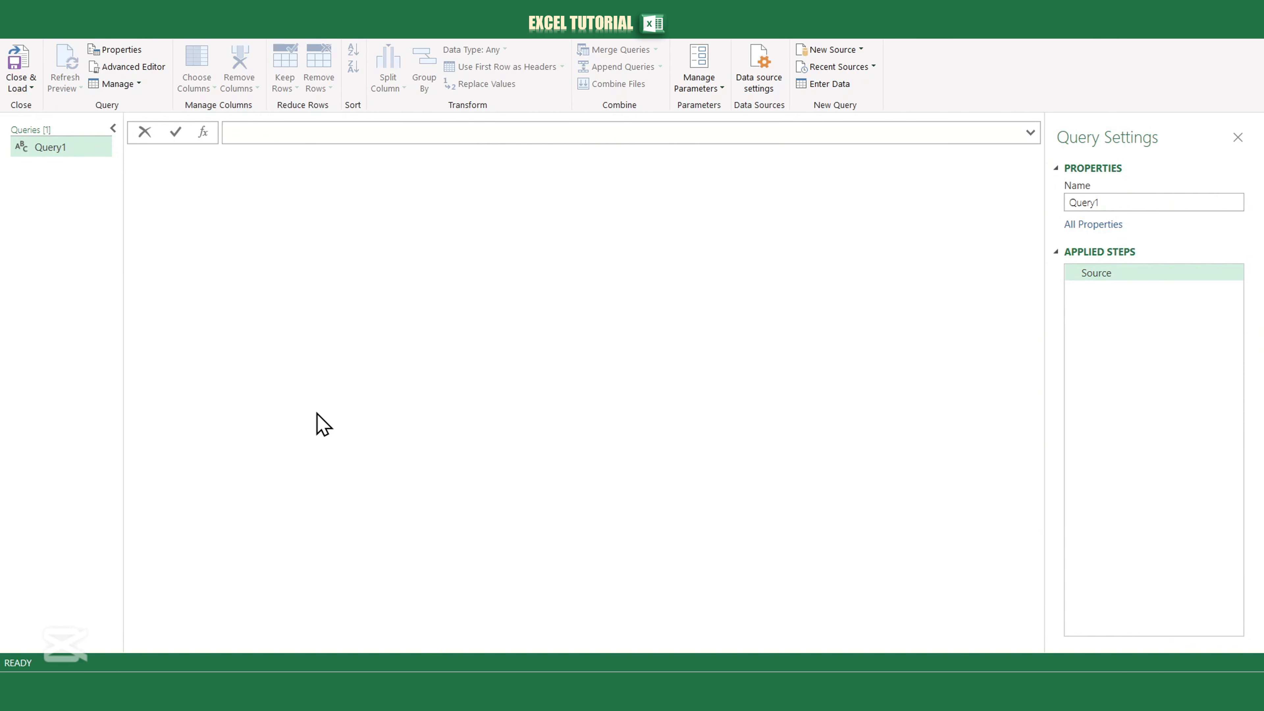
# - Start a List.Generate formula in the blank query with the initial function ()=>1
pyautogui.write('=List.')
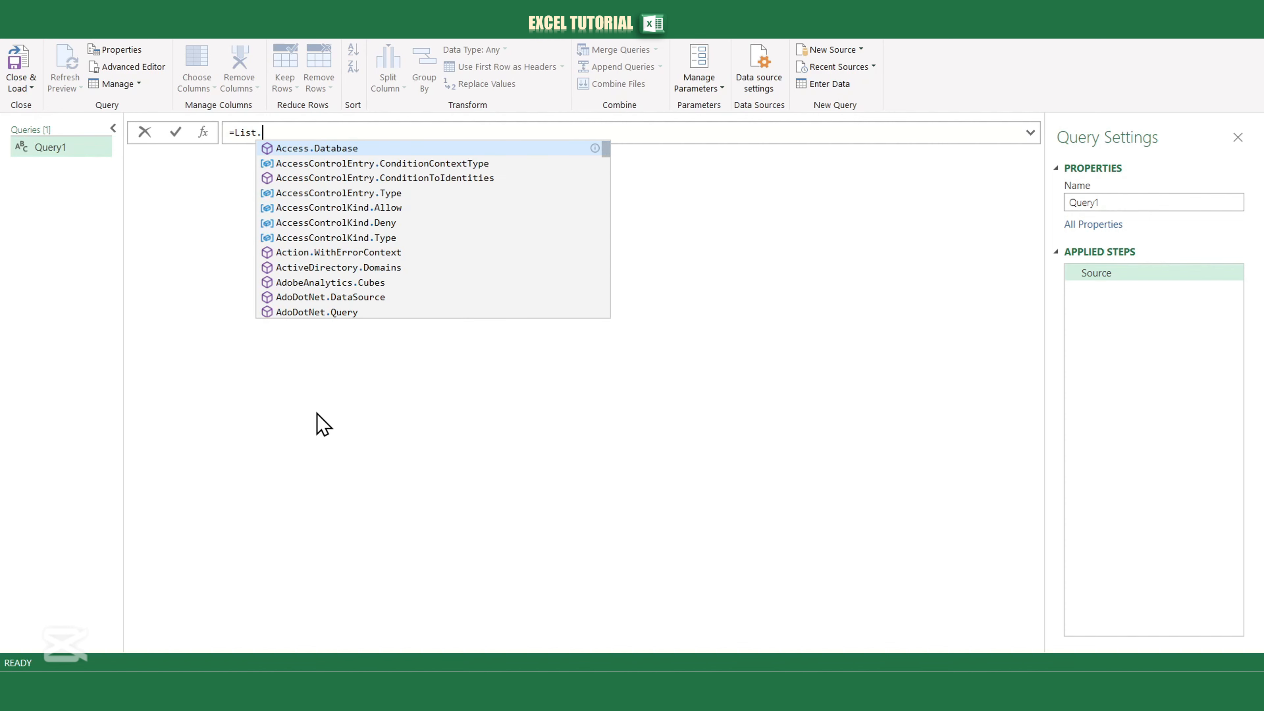
pyautogui.write('Generate')
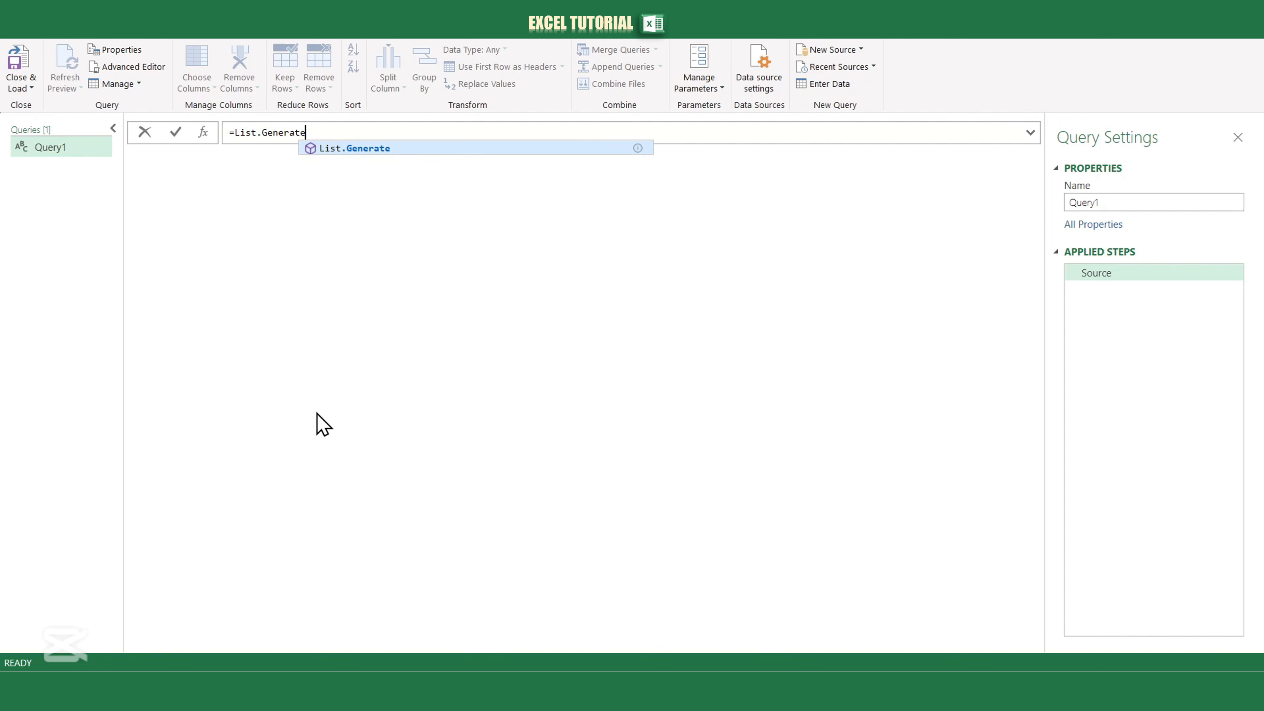
pyautogui.write('(')
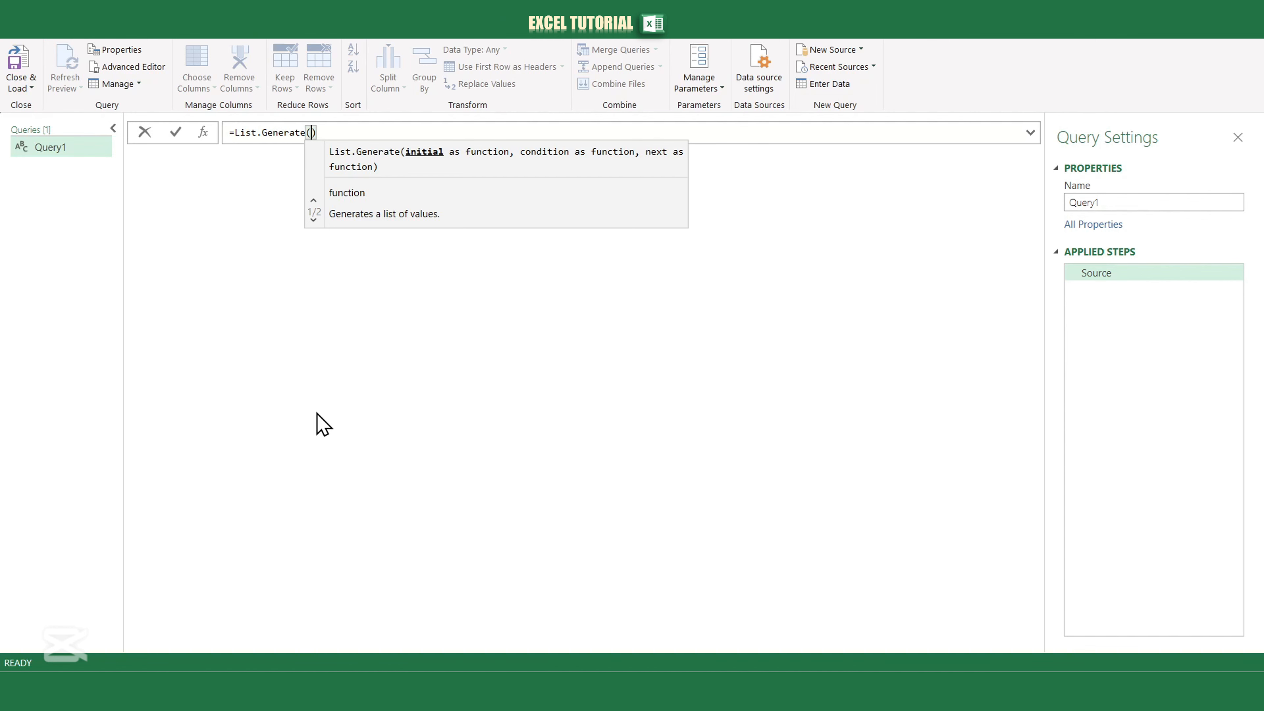
pyautogui.write('()=')
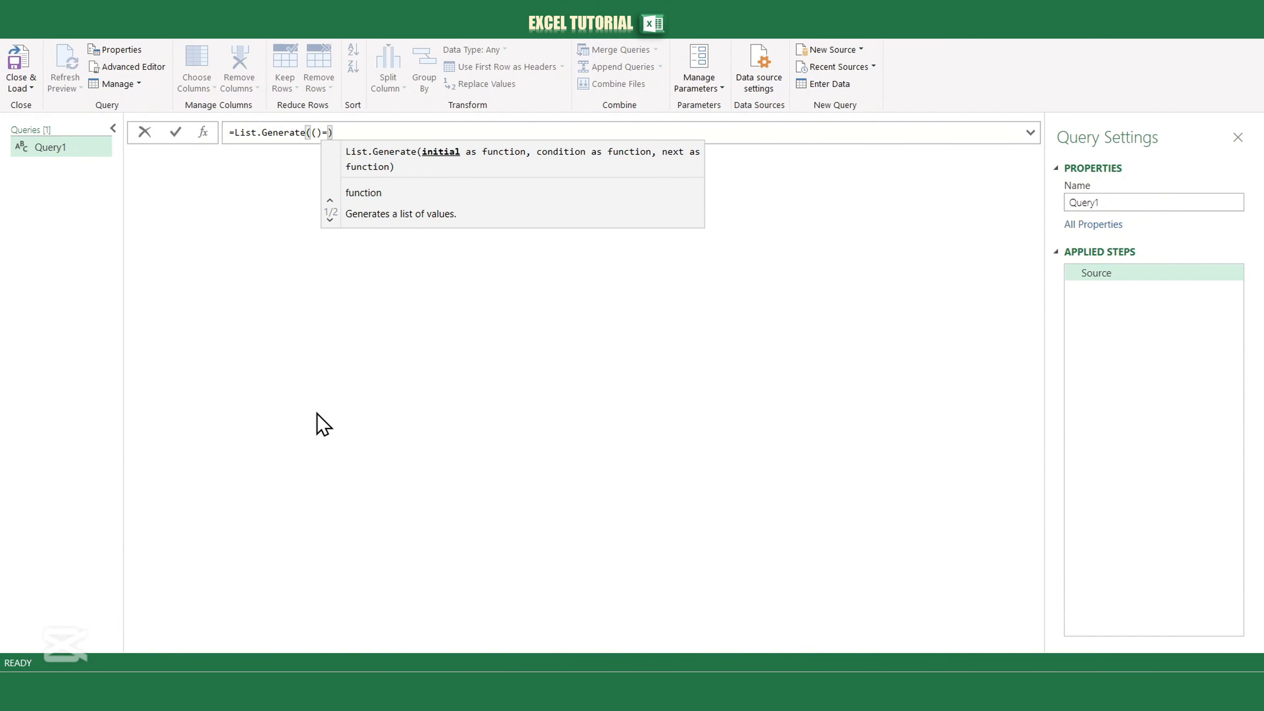
pyautogui.write('>1')
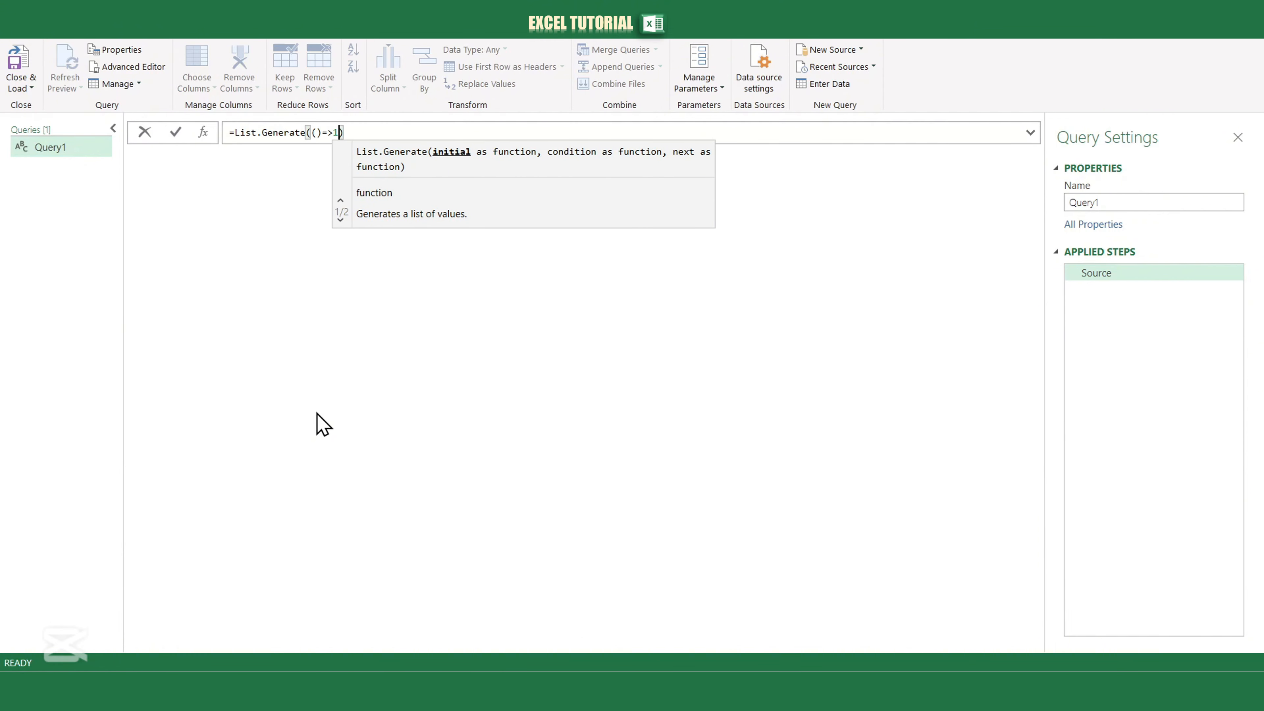
# - Add the condition each _<=10 as the second argument of List.Generate
pyautogui.write(',')
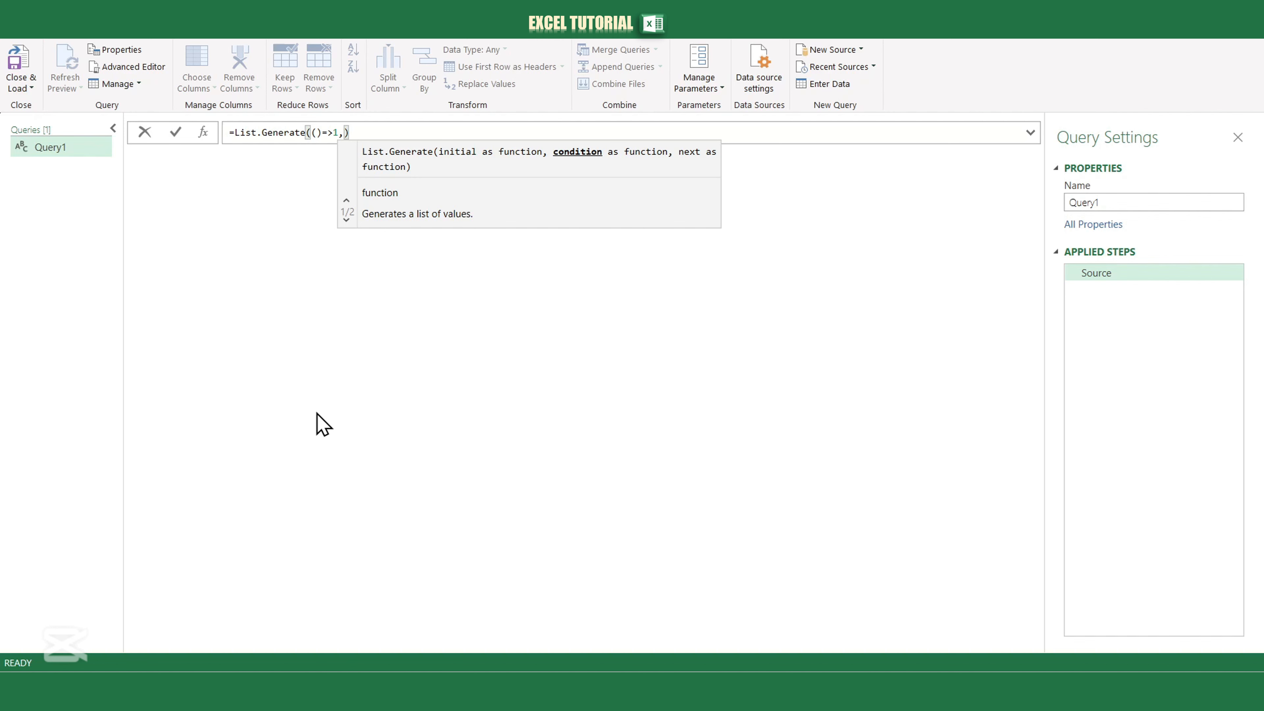
pyautogui.write('each ')
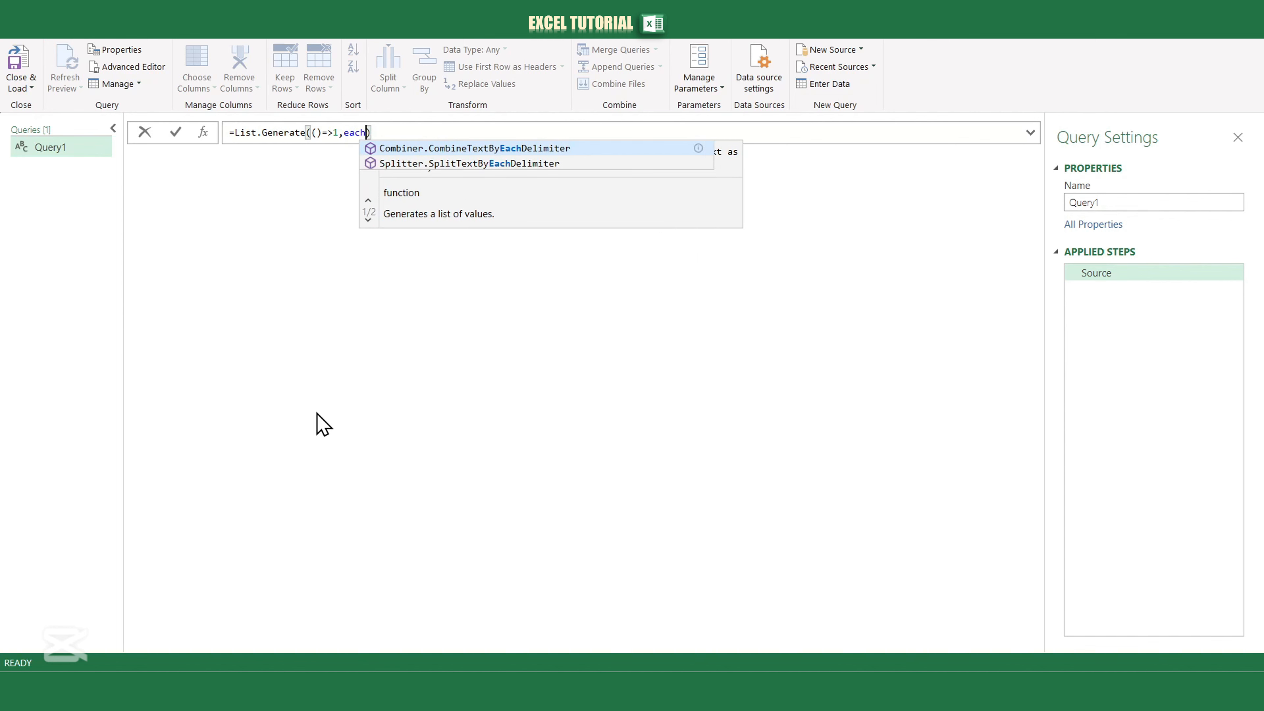
pyautogui.write('_')
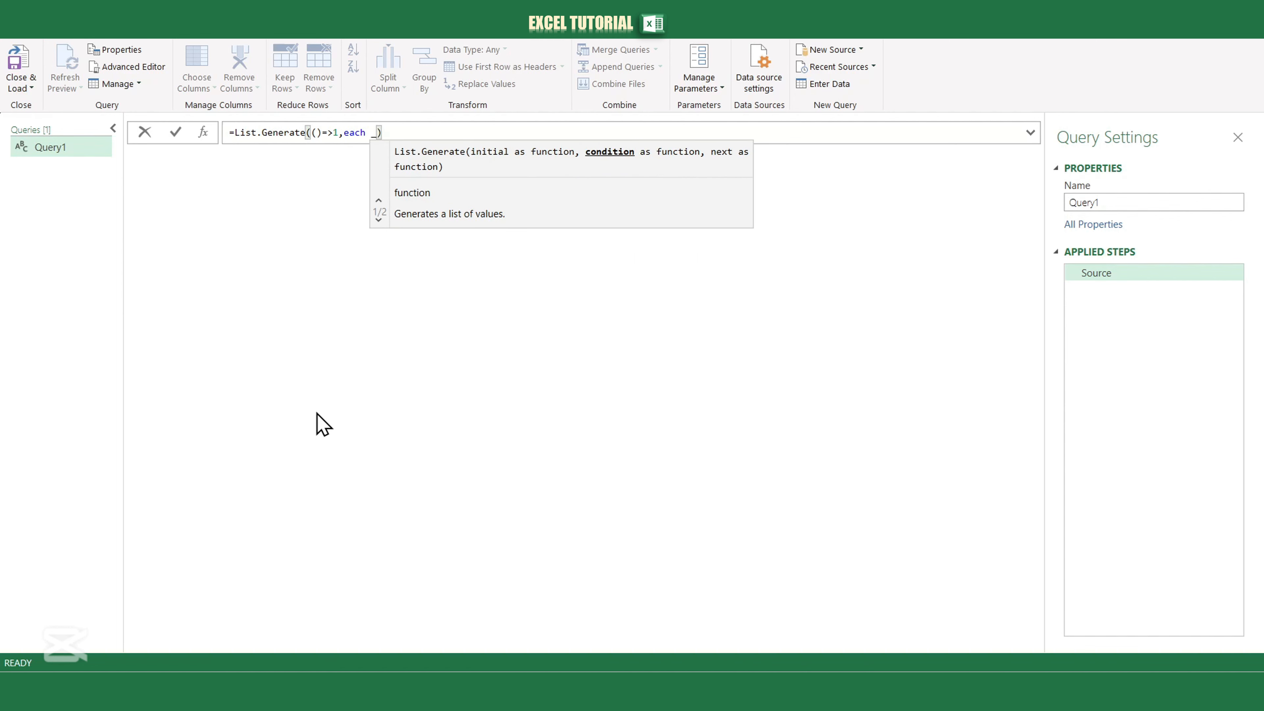
pyautogui.write('<=10')
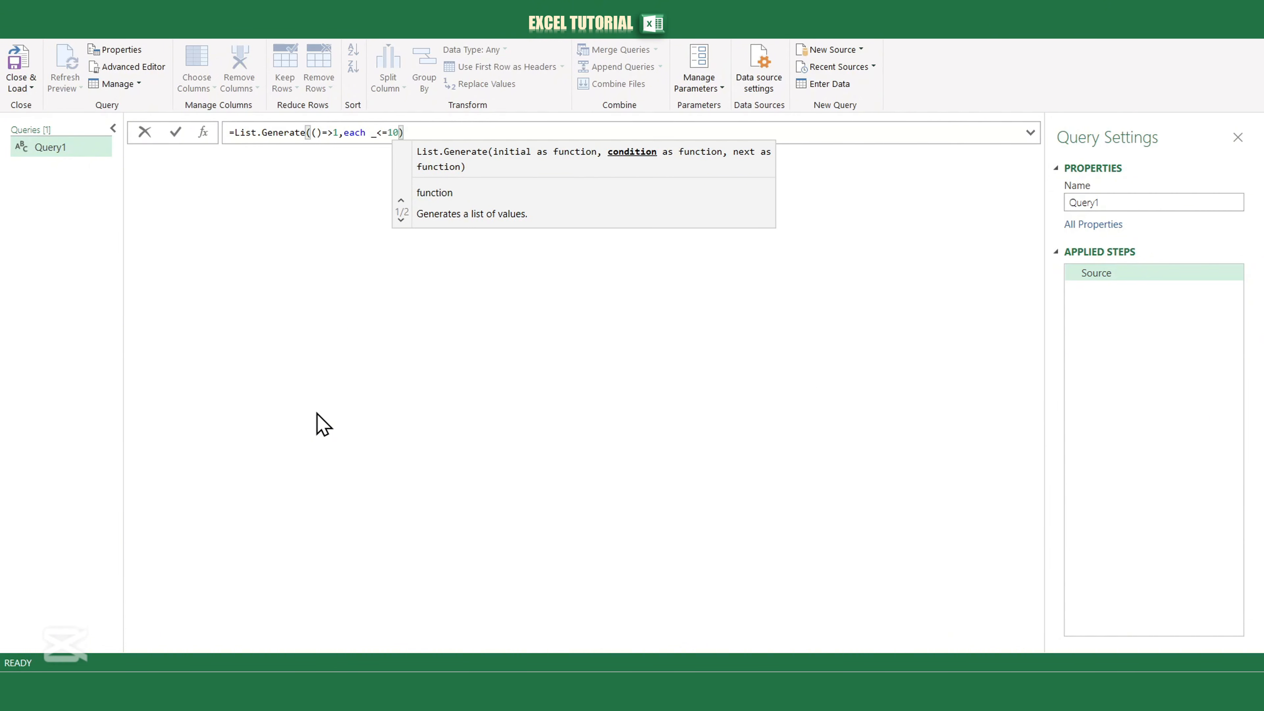
# - Add each _+1 as the next function of List.Generate and commit the formula
pyautogui.write(',')
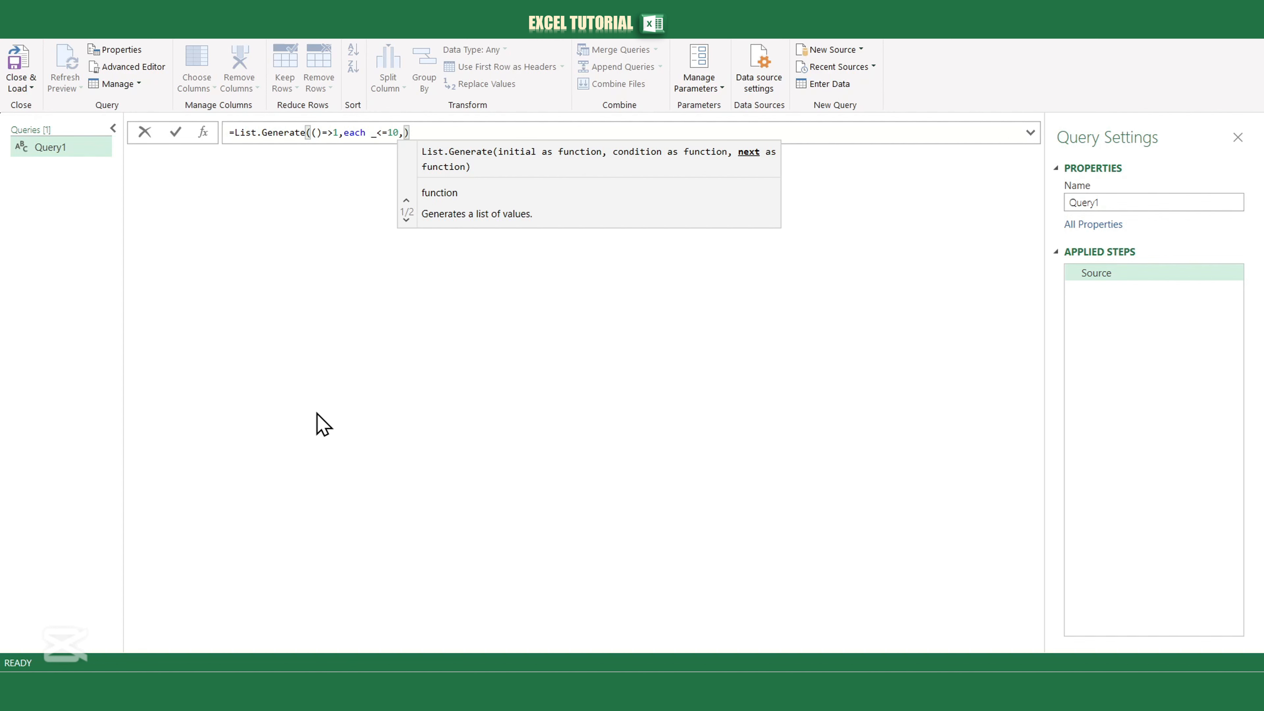
pyautogui.write('each')
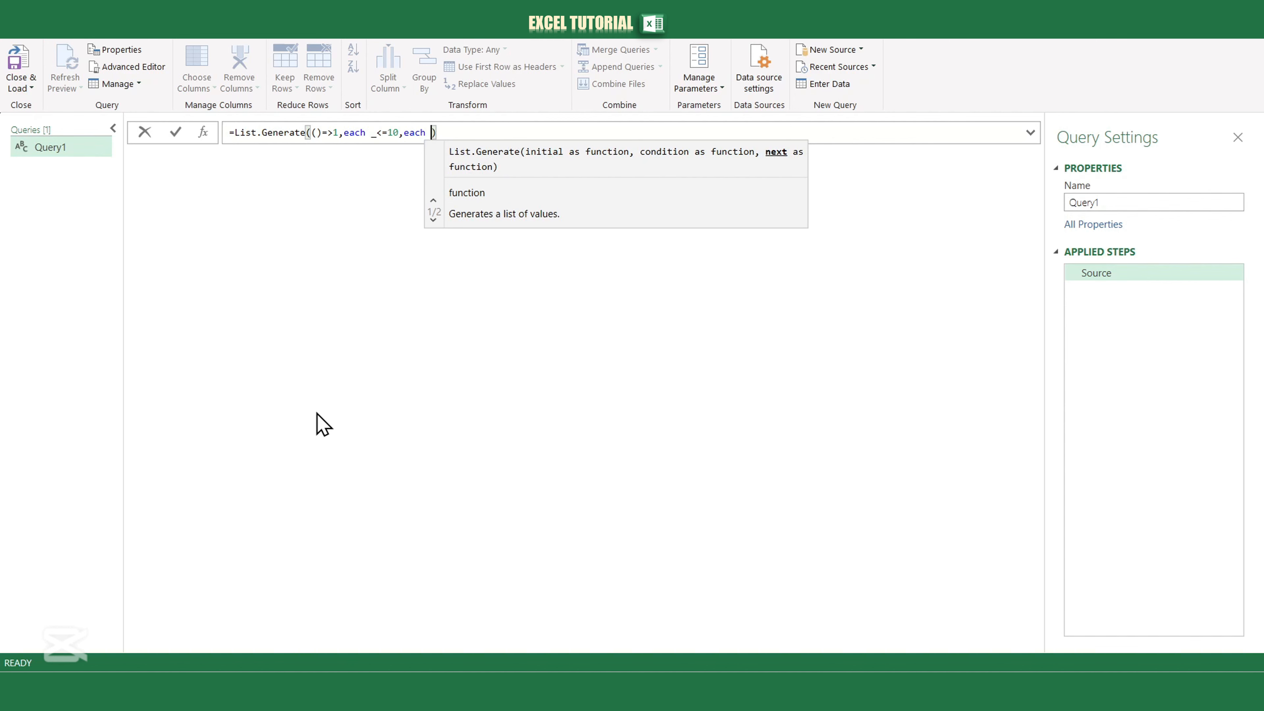
pyautogui.write(' _+')
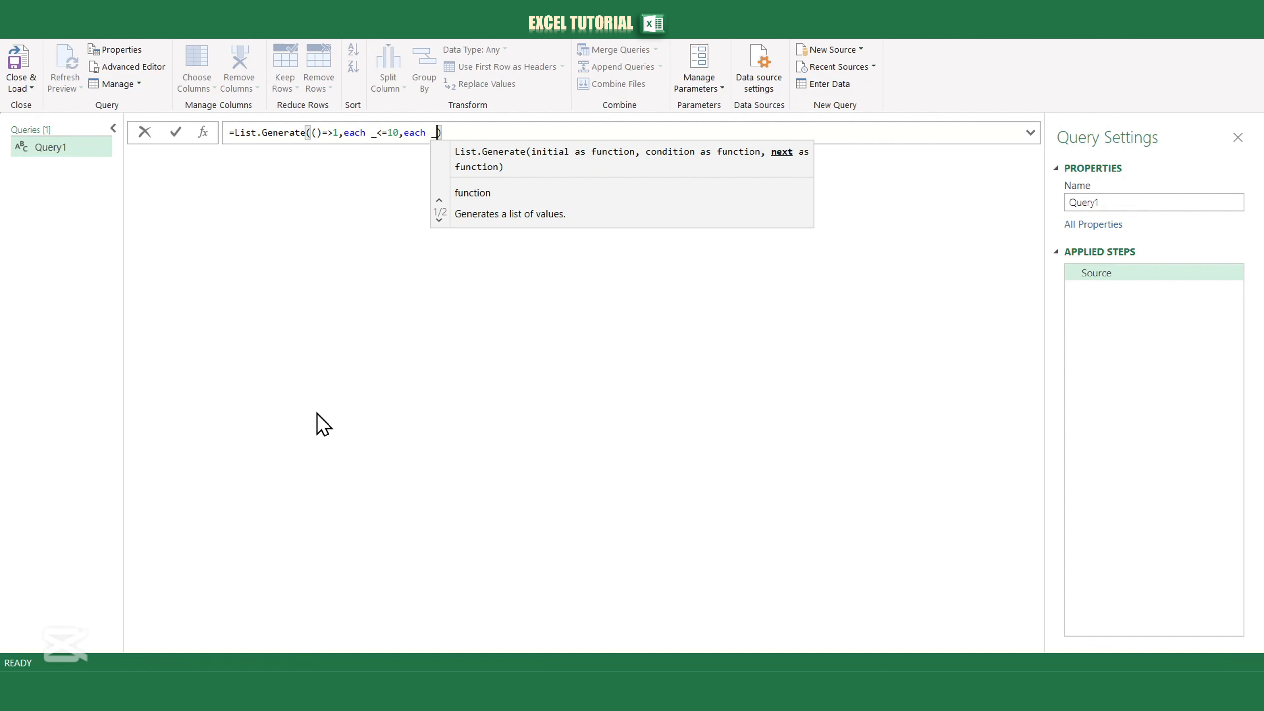
pyautogui.write('1')
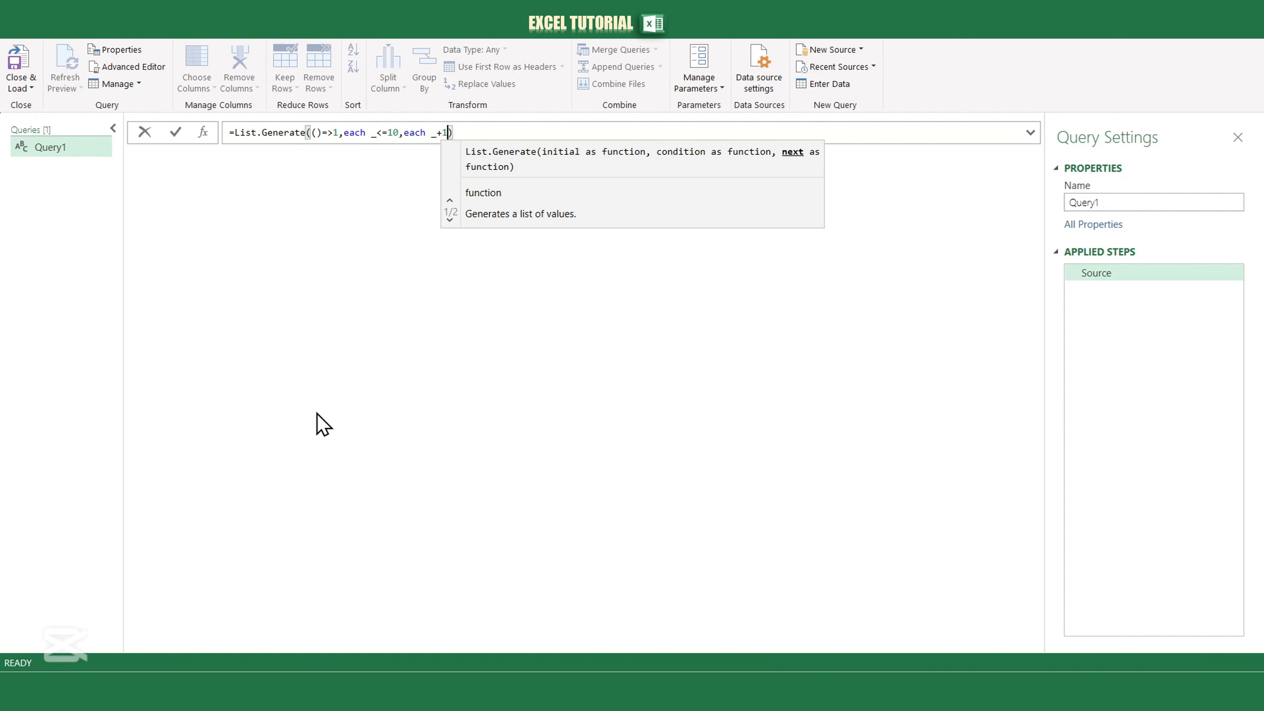
pyautogui.click(475, 129)
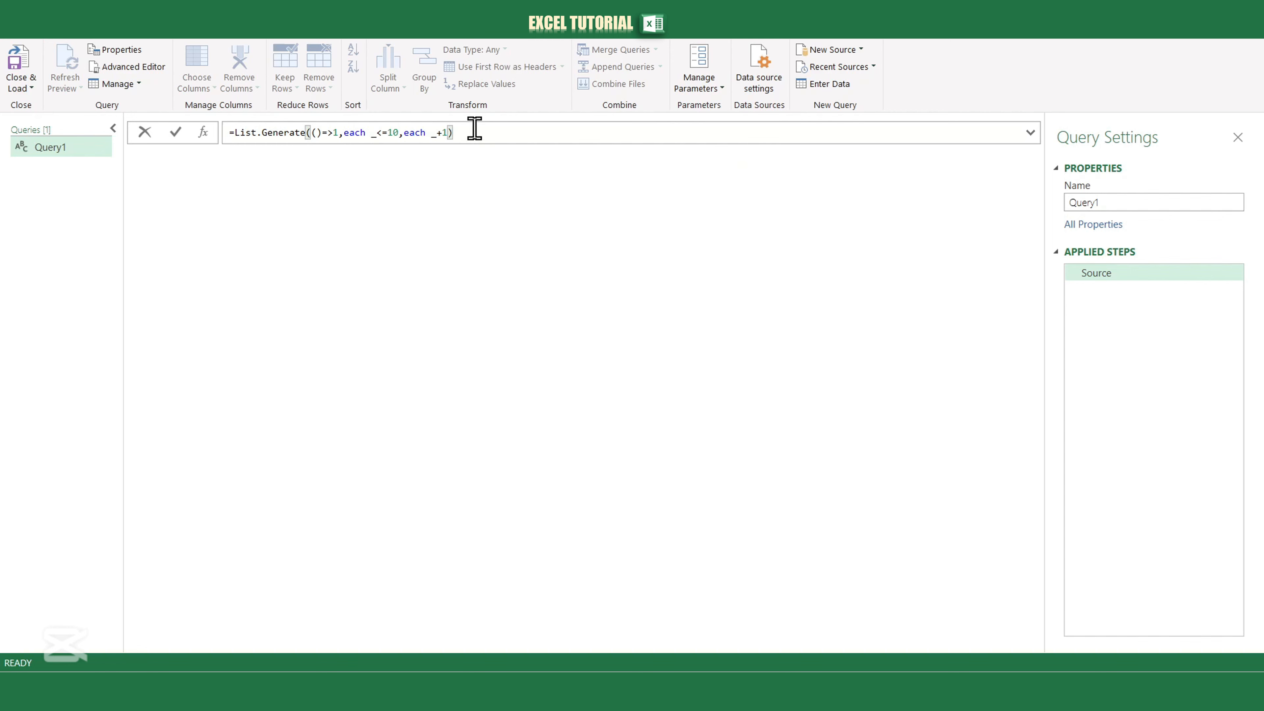
pyautogui.press('Return')
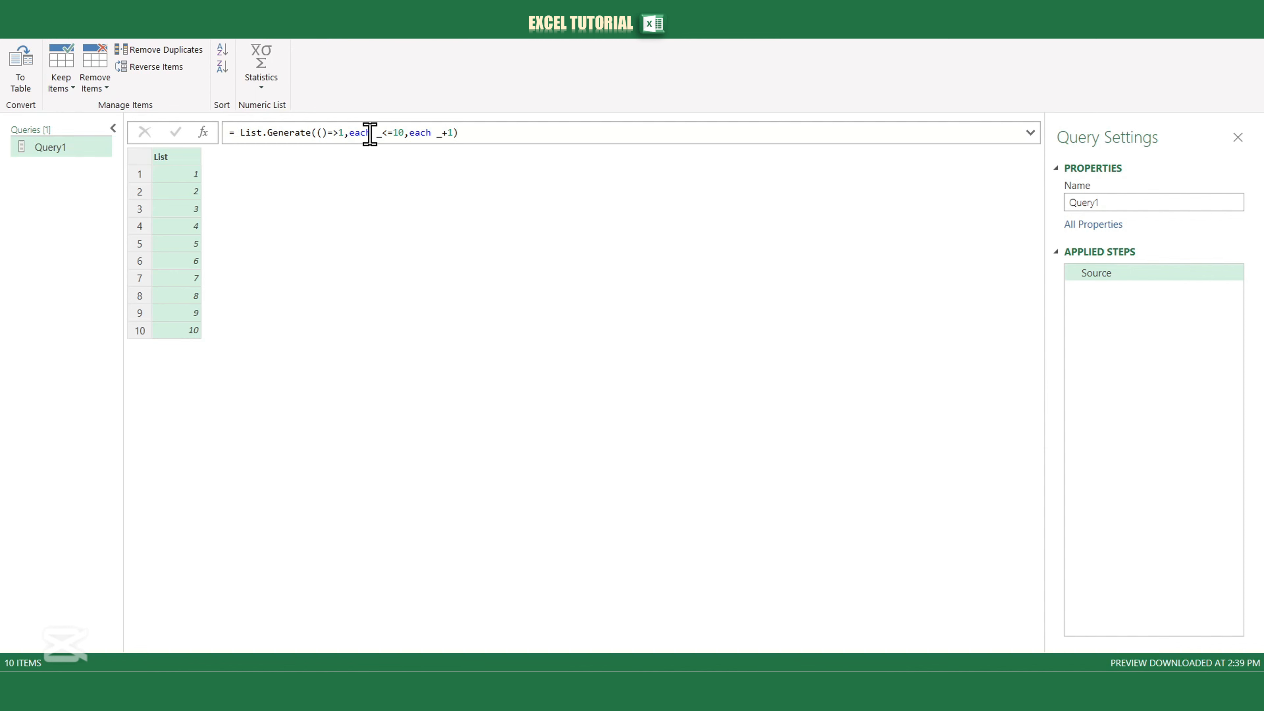
# - Replace the initial value 1 in the List.Generate formula with #date(2024,1,1)
pyautogui.click(343, 133)
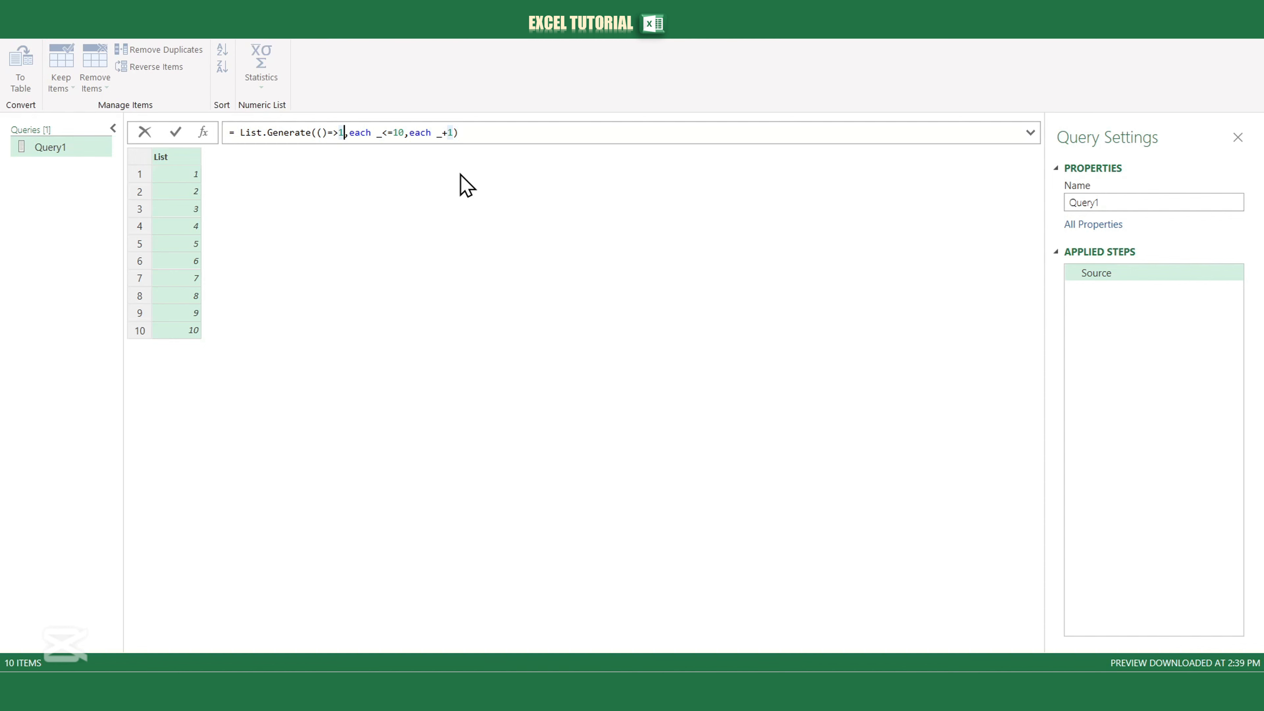
pyautogui.press('BackSpace')
pyautogui.write('#date(2024')
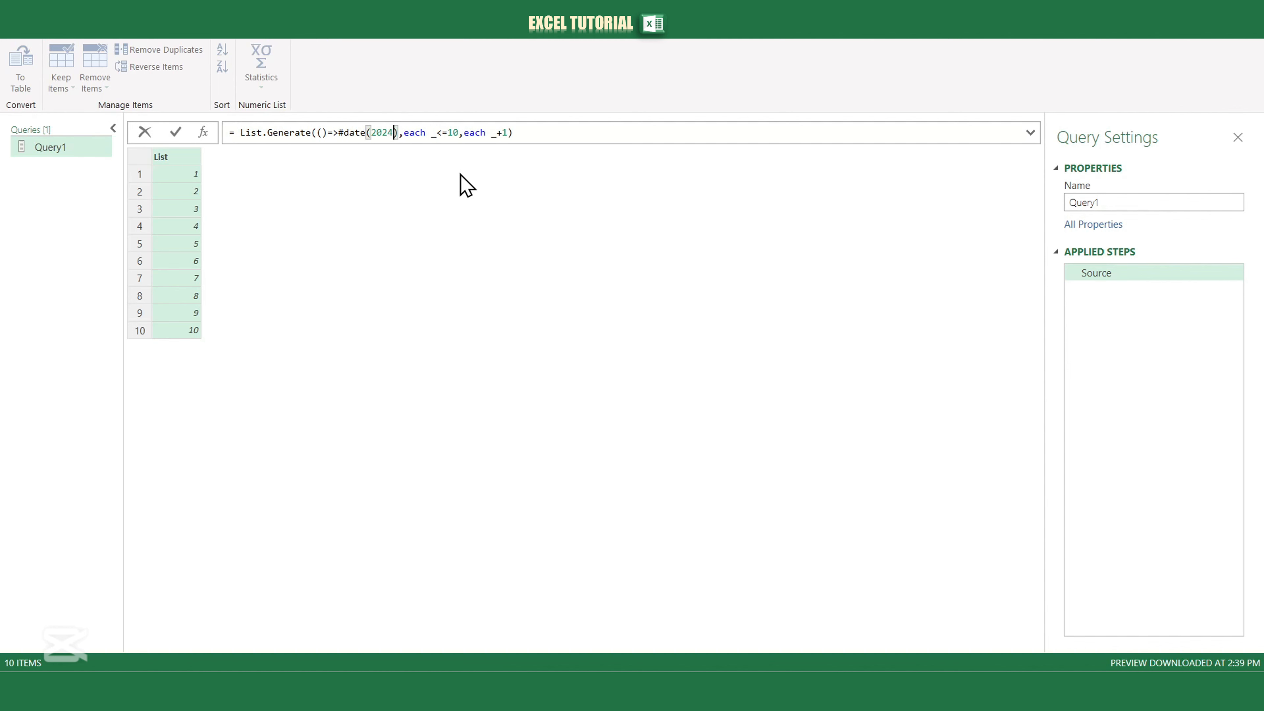
pyautogui.write(',1,1')
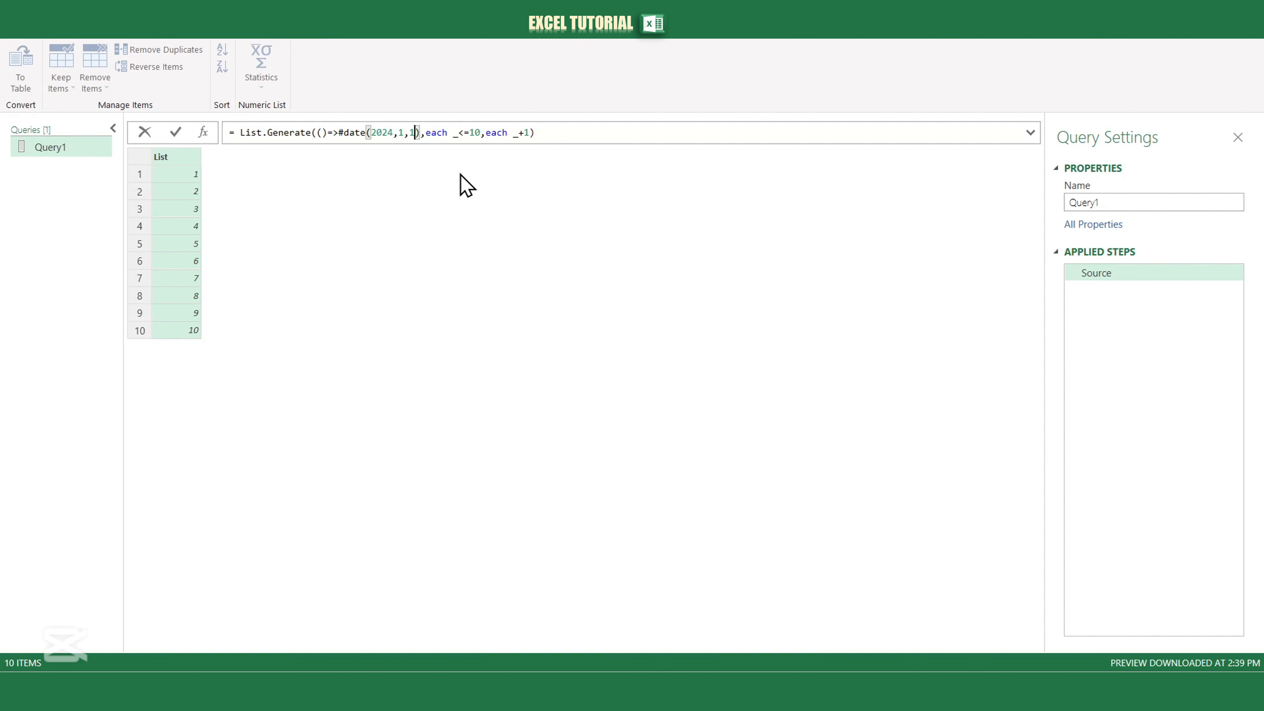
# - Replace the limit 10 in the condition with a copy of the start date expression, changed to #date(2025,1,1)
pyautogui.click(423, 133)
pyautogui.moveTo(419, 132); pyautogui.dragTo(338, 133)
pyautogui.hotkey('ctrl', 'c')
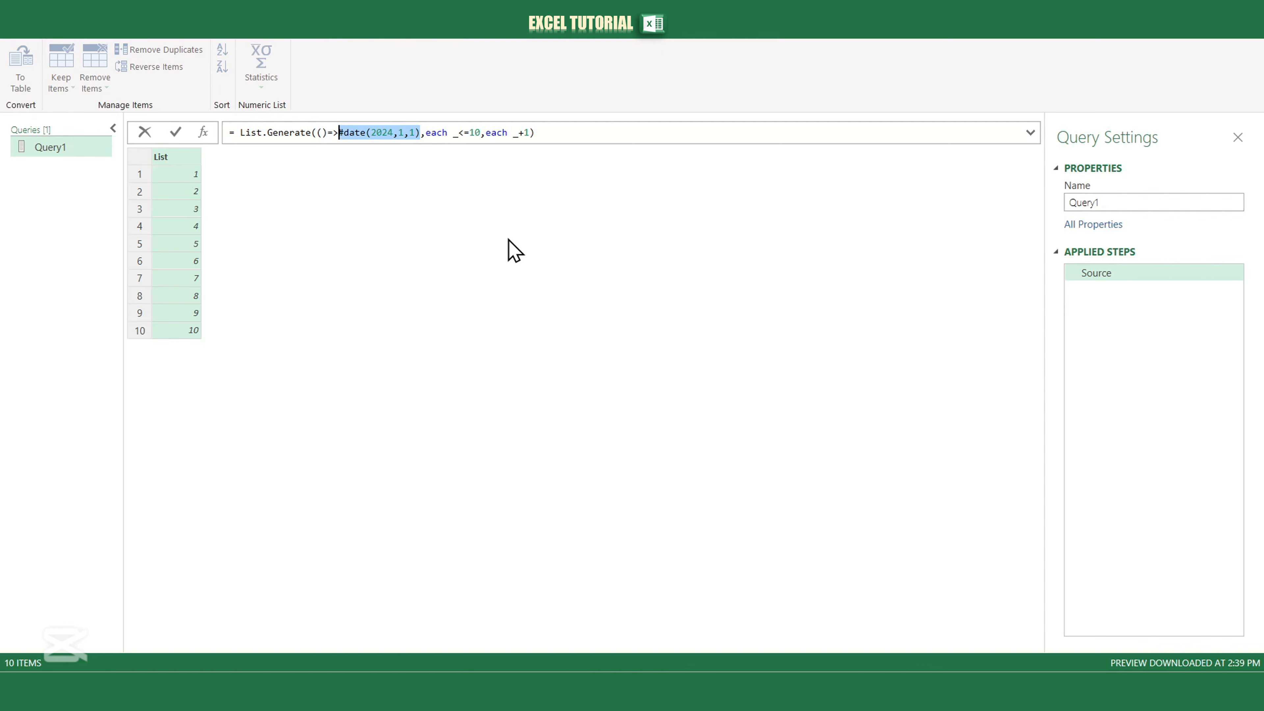
pyautogui.click(479, 132)
pyautogui.doubleClick(479, 133)
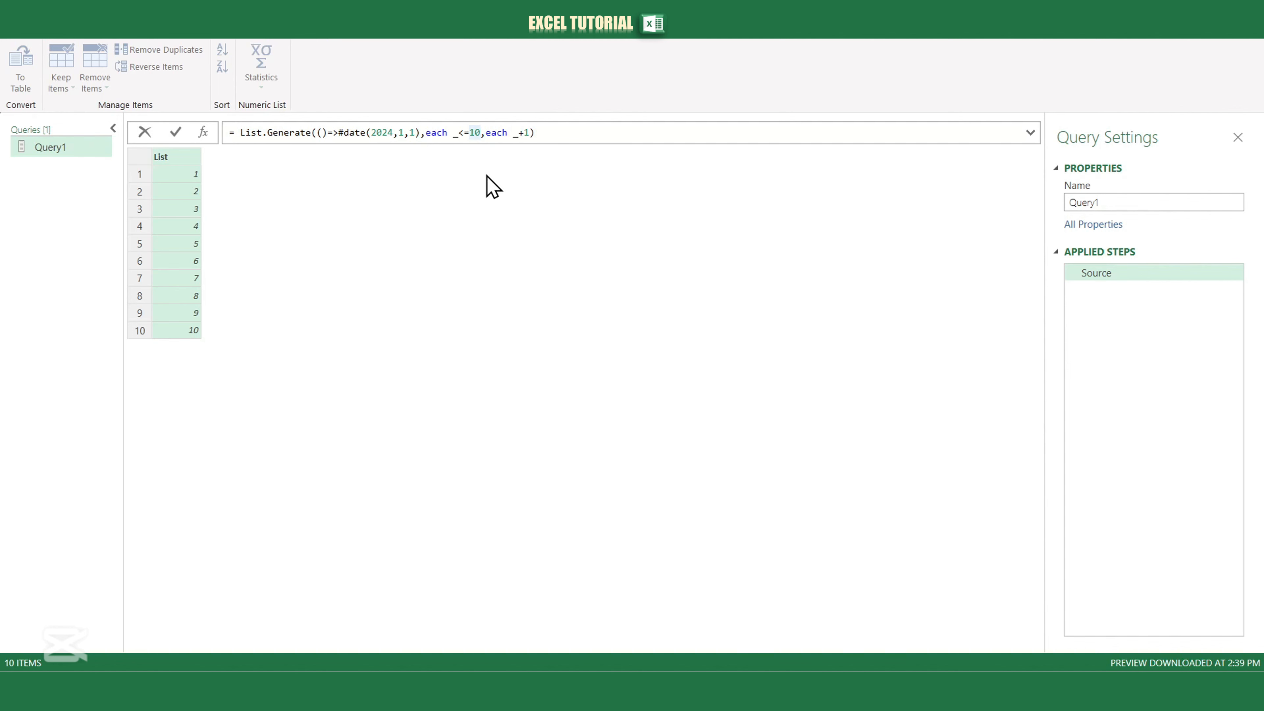
pyautogui.press('BackSpace')
pyautogui.hotkey('ctrl', 'v')
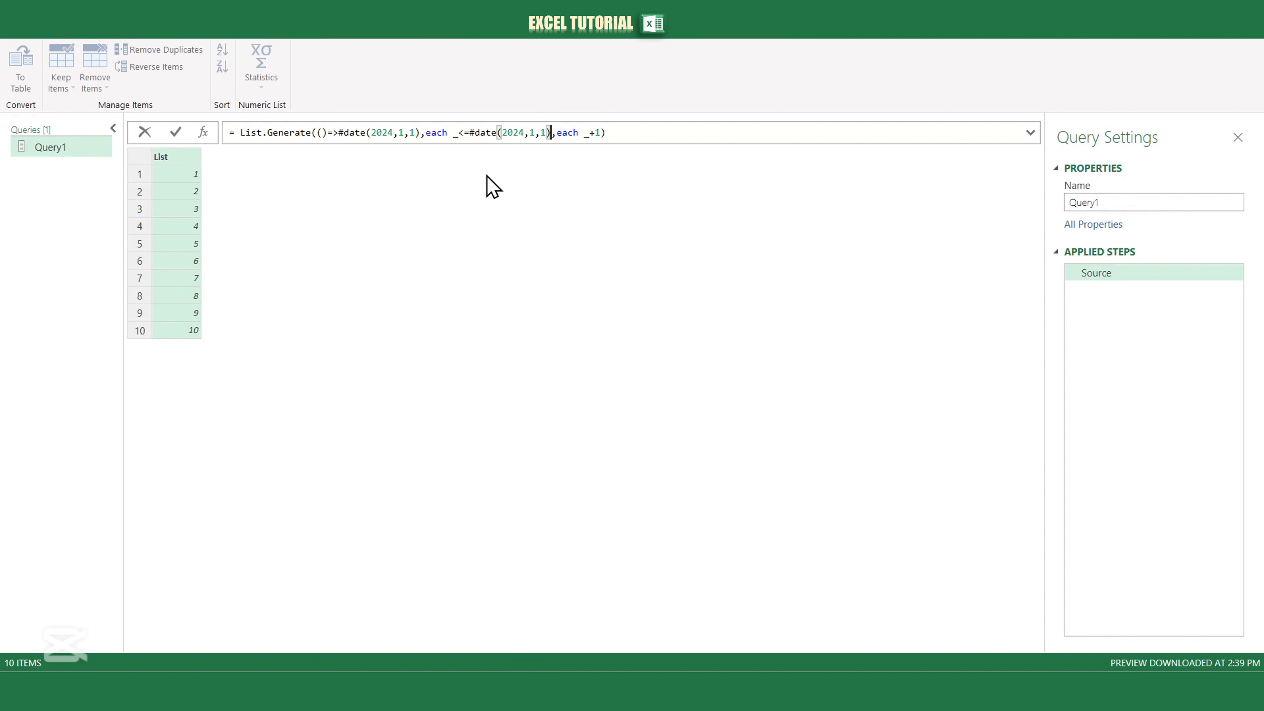
pyautogui.click(524, 132)
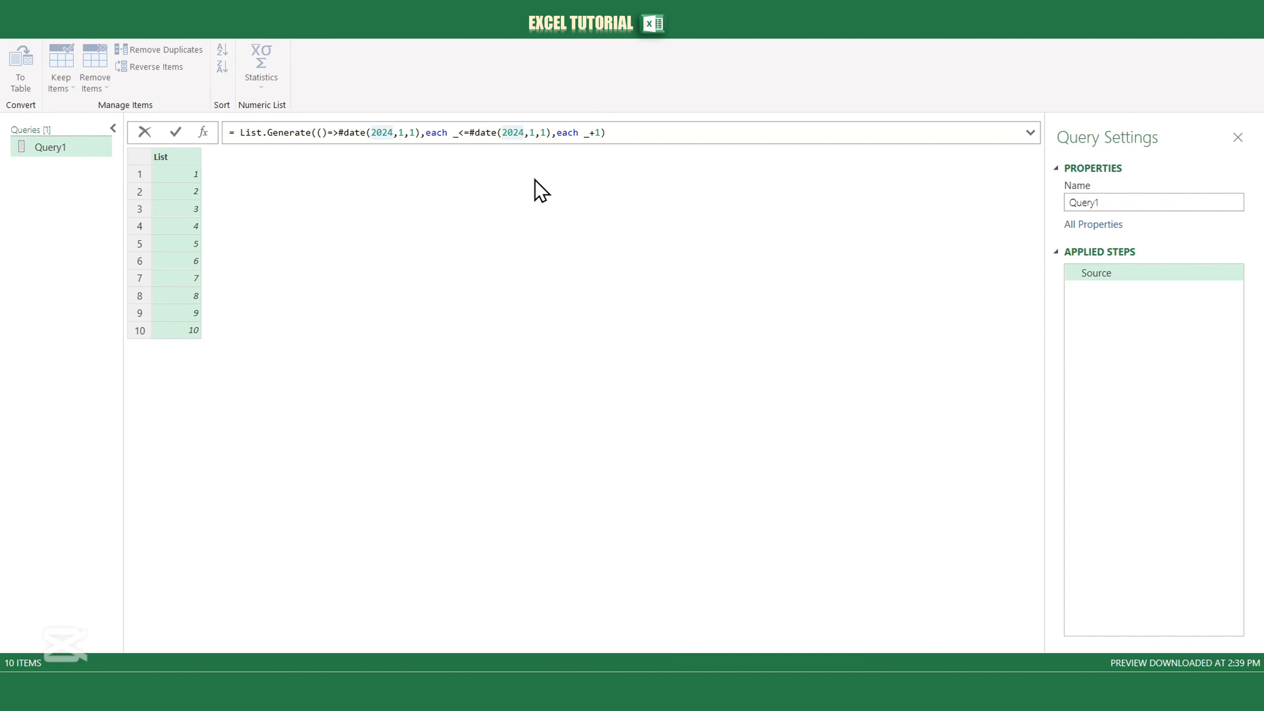
pyautogui.press('BackSpace')
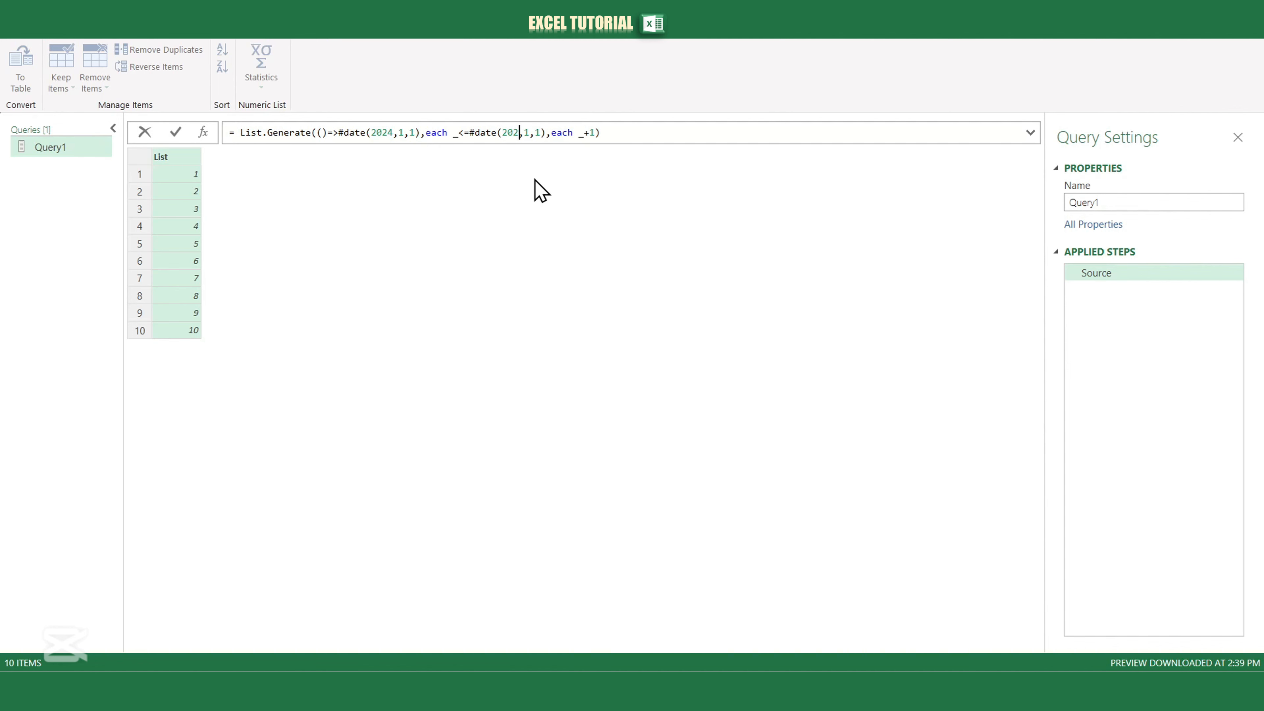
pyautogui.write('5')
# - Replace the next expression _+1 in the List.Generate formula with Date.AddDays(_,1) and commit the formula
pyautogui.click(601, 132)
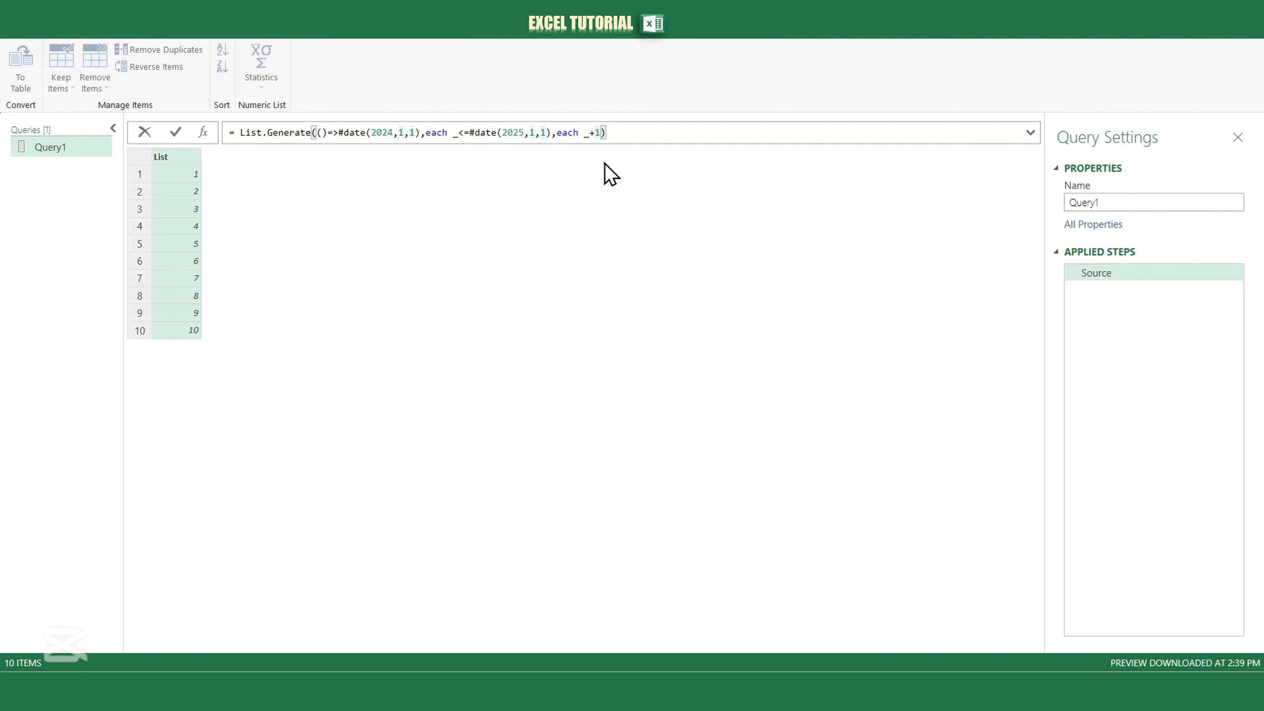
pyautogui.press('BackSpace')
pyautogui.press('BackSpace')
pyautogui.press('BackSpace')
pyautogui.write('Date')
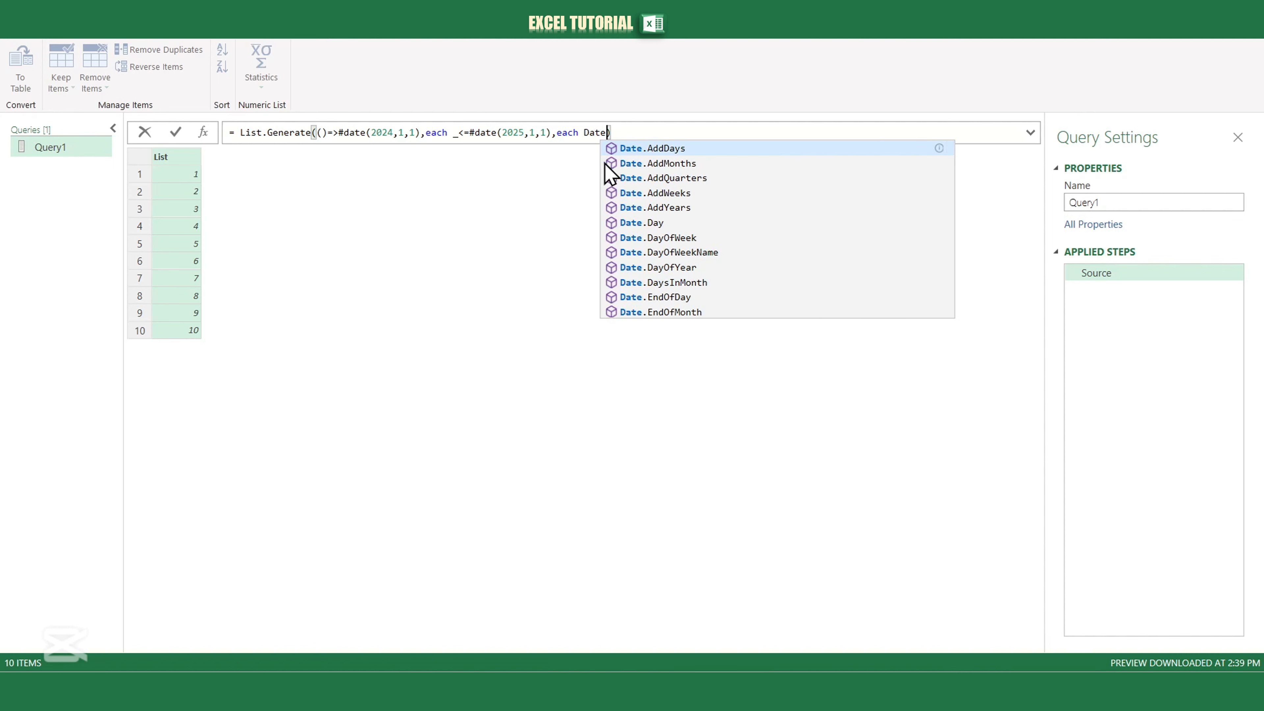
pyautogui.write('.Add')
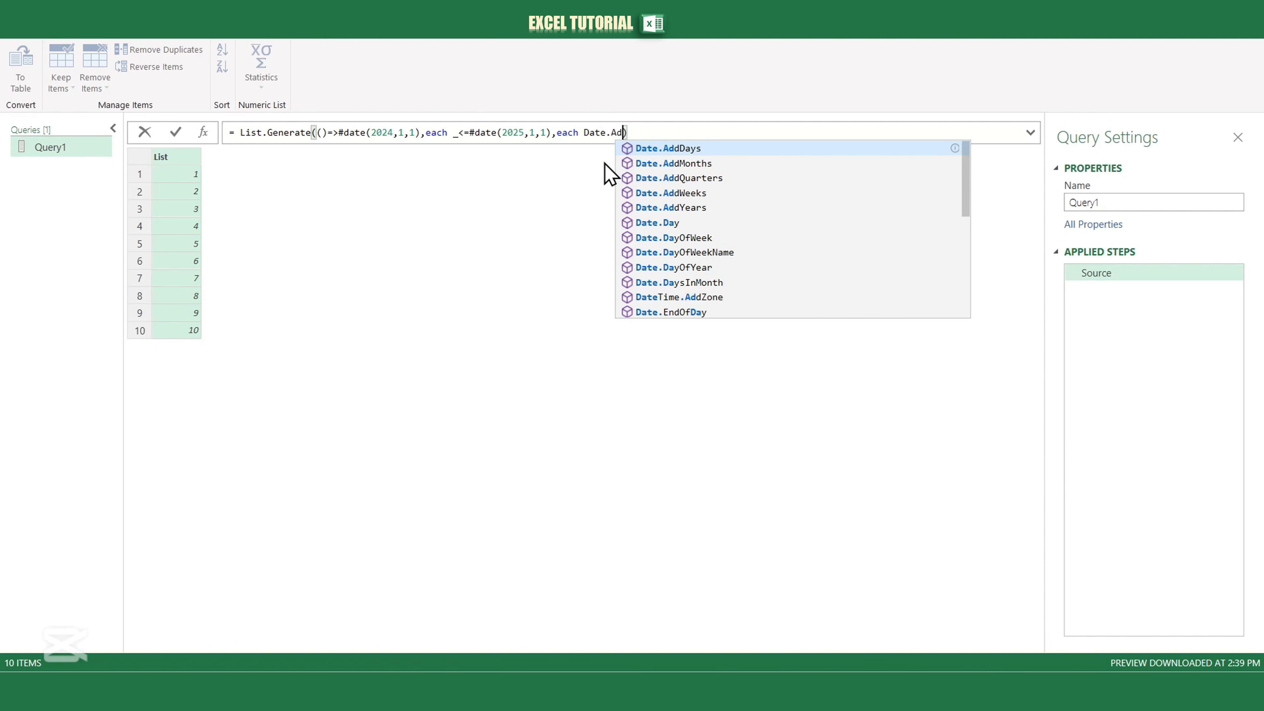
pyautogui.write('Days')
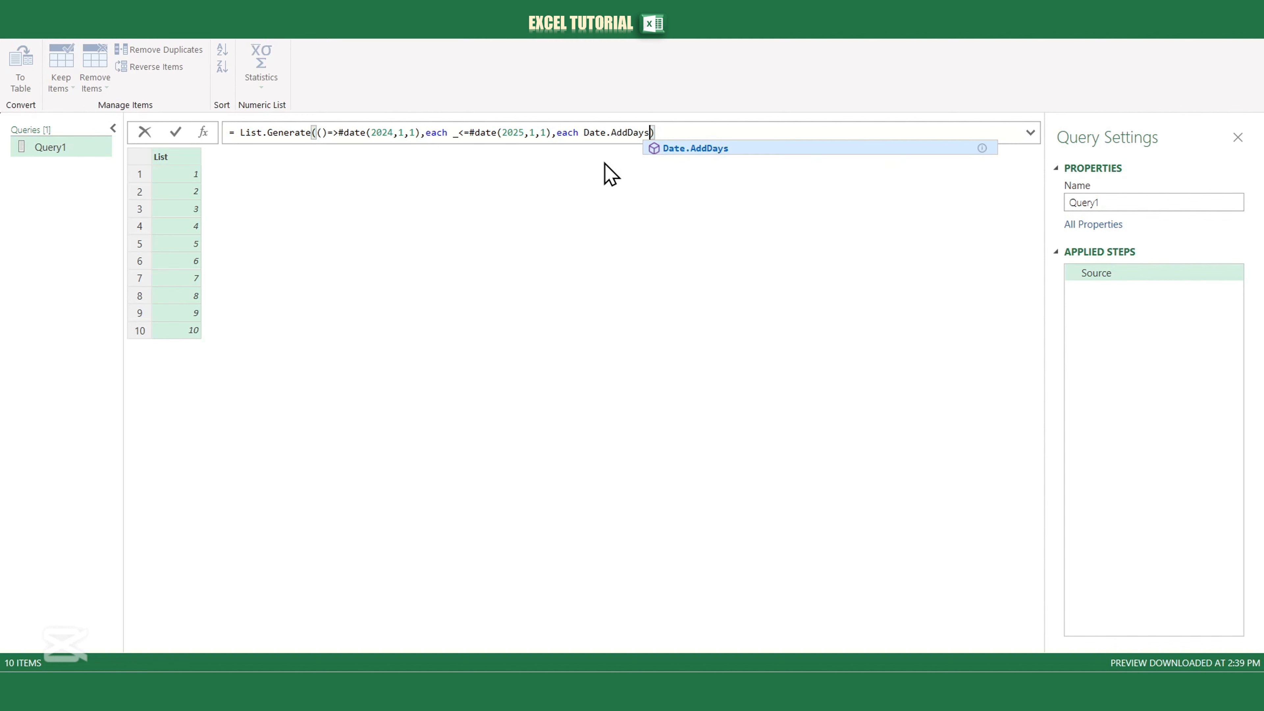
pyautogui.press('Escape')
pyautogui.write('(_')
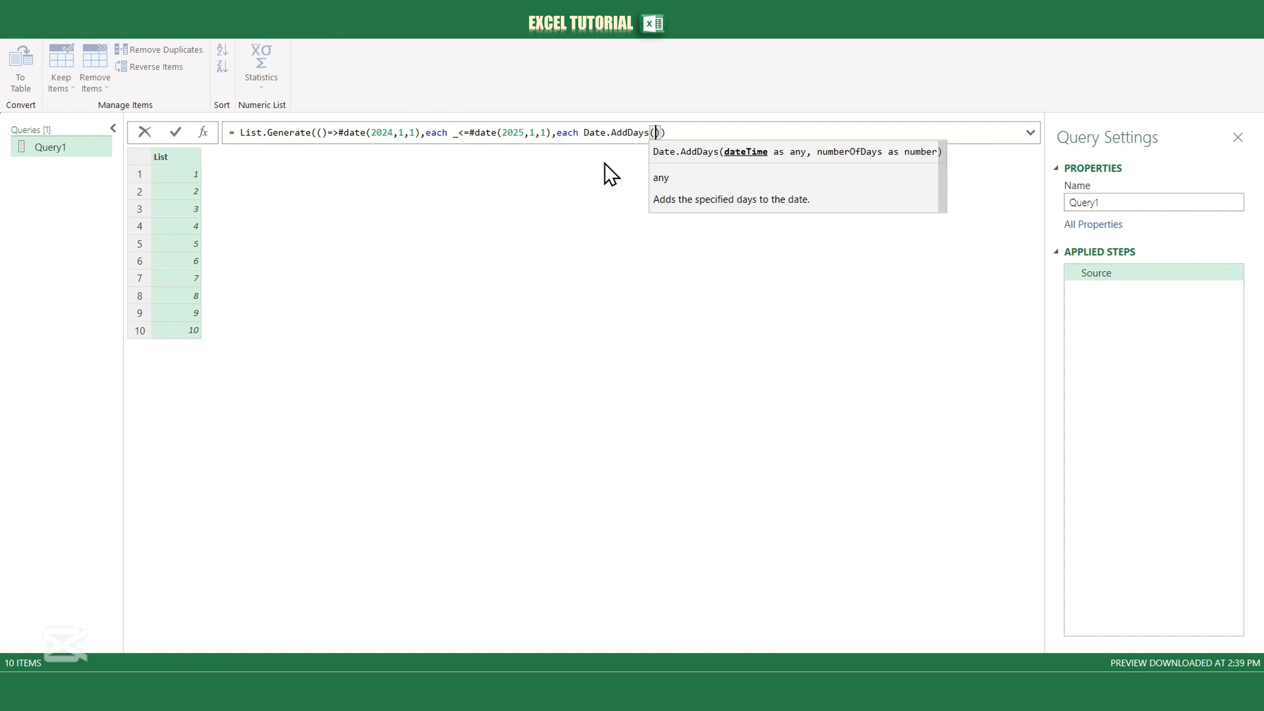
pyautogui.write(',1')
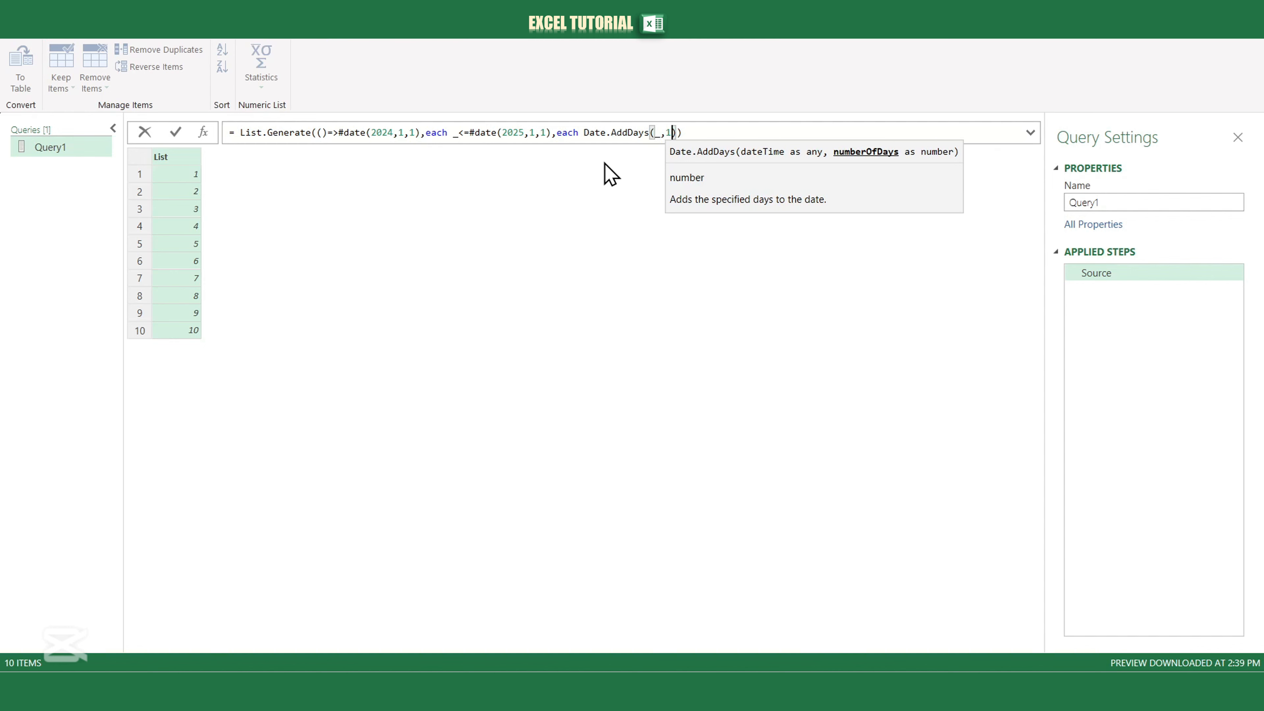
pyautogui.click(689, 133)
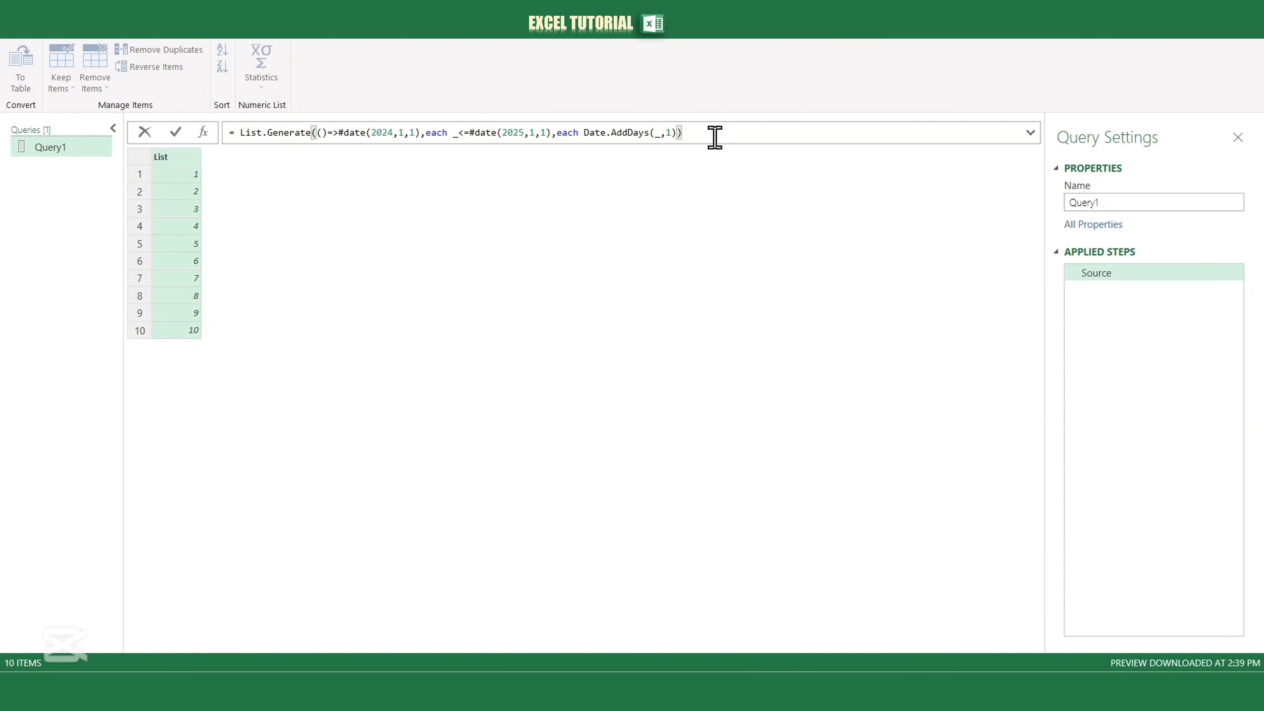
pyautogui.press('Return')
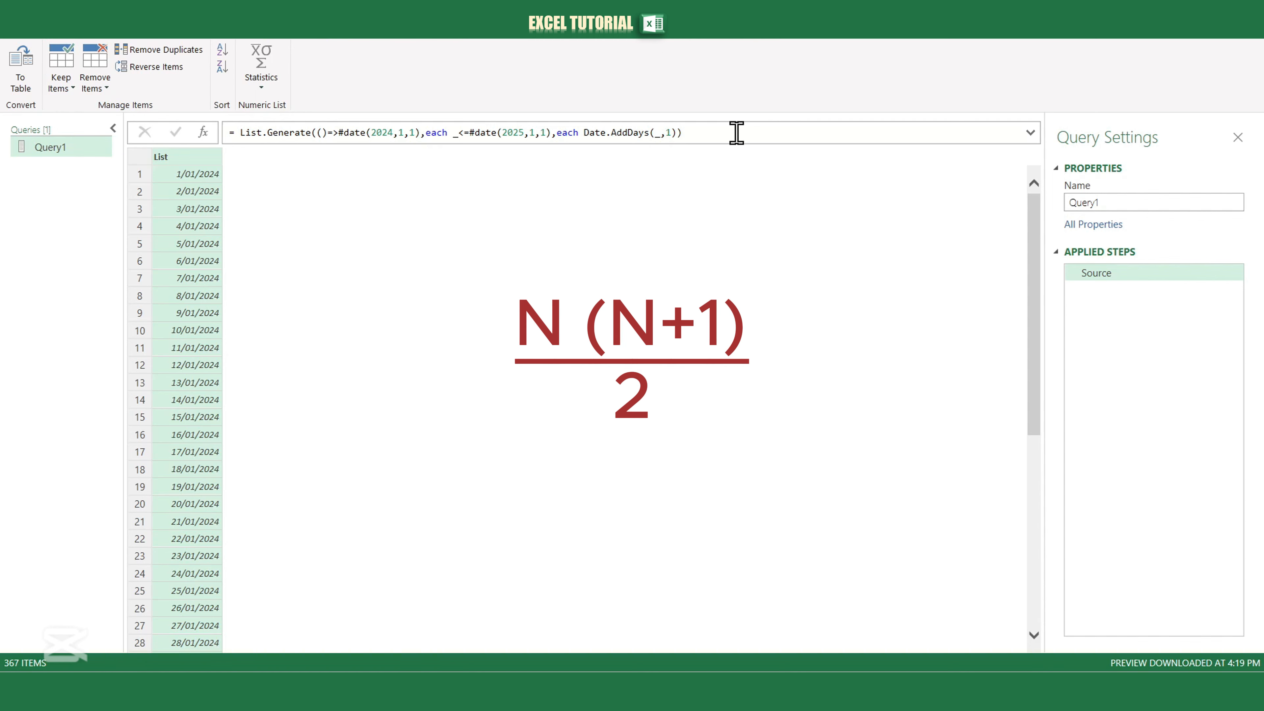
# - Replace everything after ()=> in the List.Generate formula with the initial record [n=1,total=1]
pyautogui.moveTo(736, 132); pyautogui.dragTo(339, 134)
pyautogui.press('BackSpace')
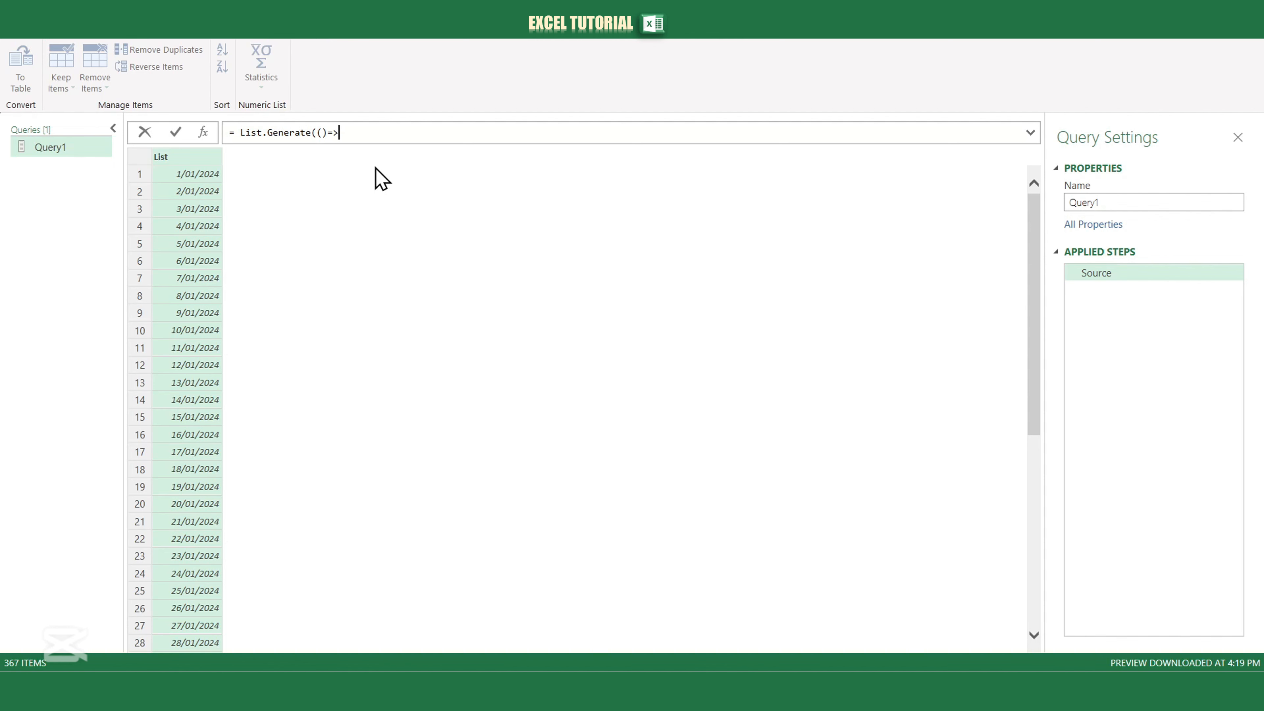
pyautogui.write('[n=1,')
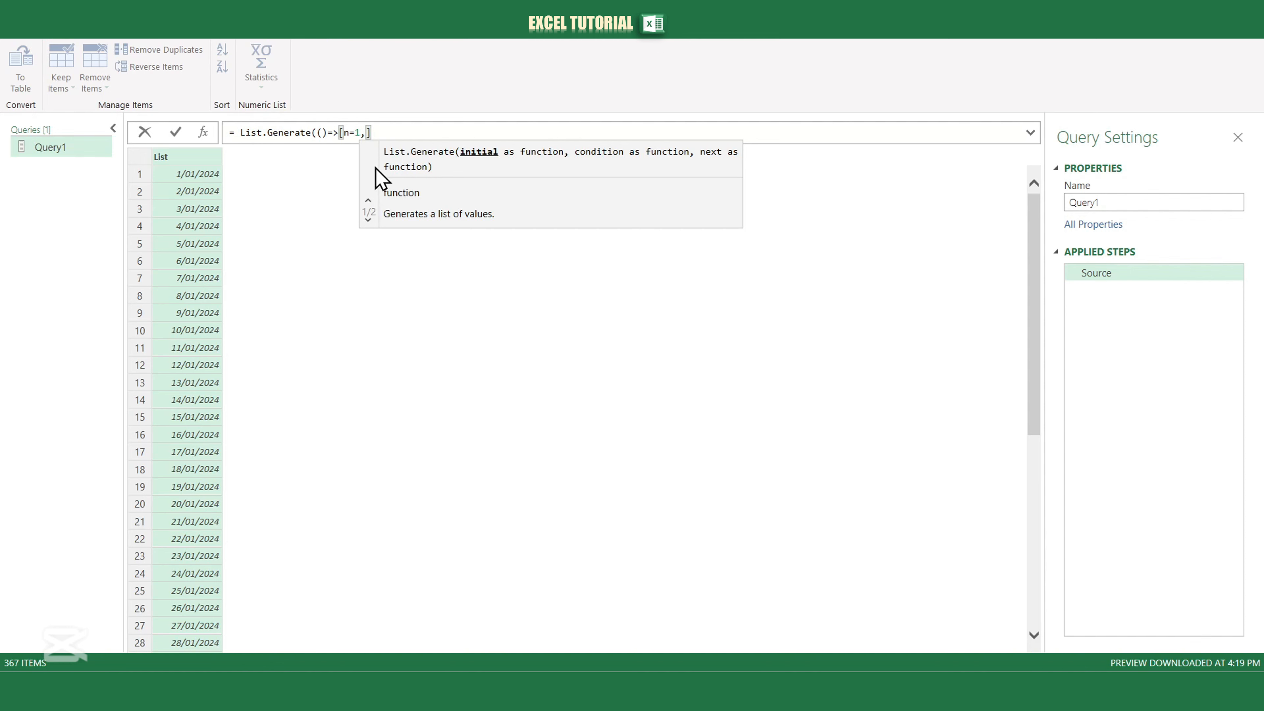
pyautogui.write('total')
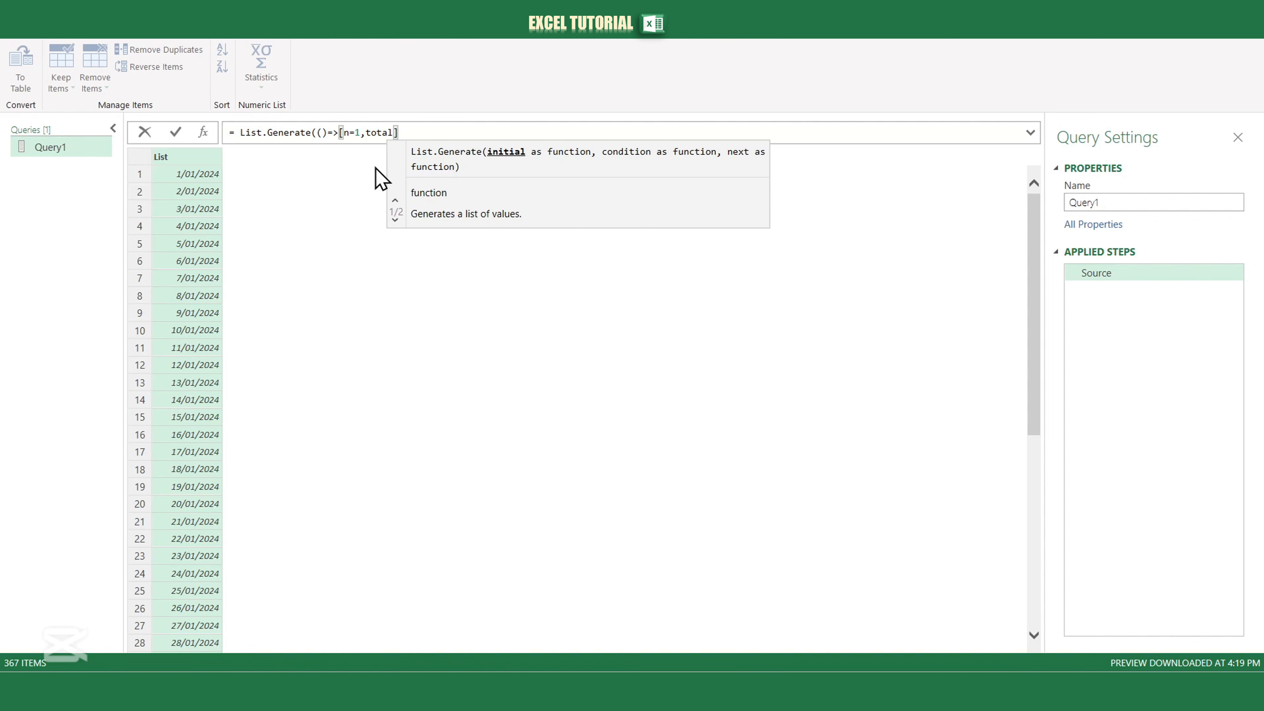
pyautogui.write('=1')
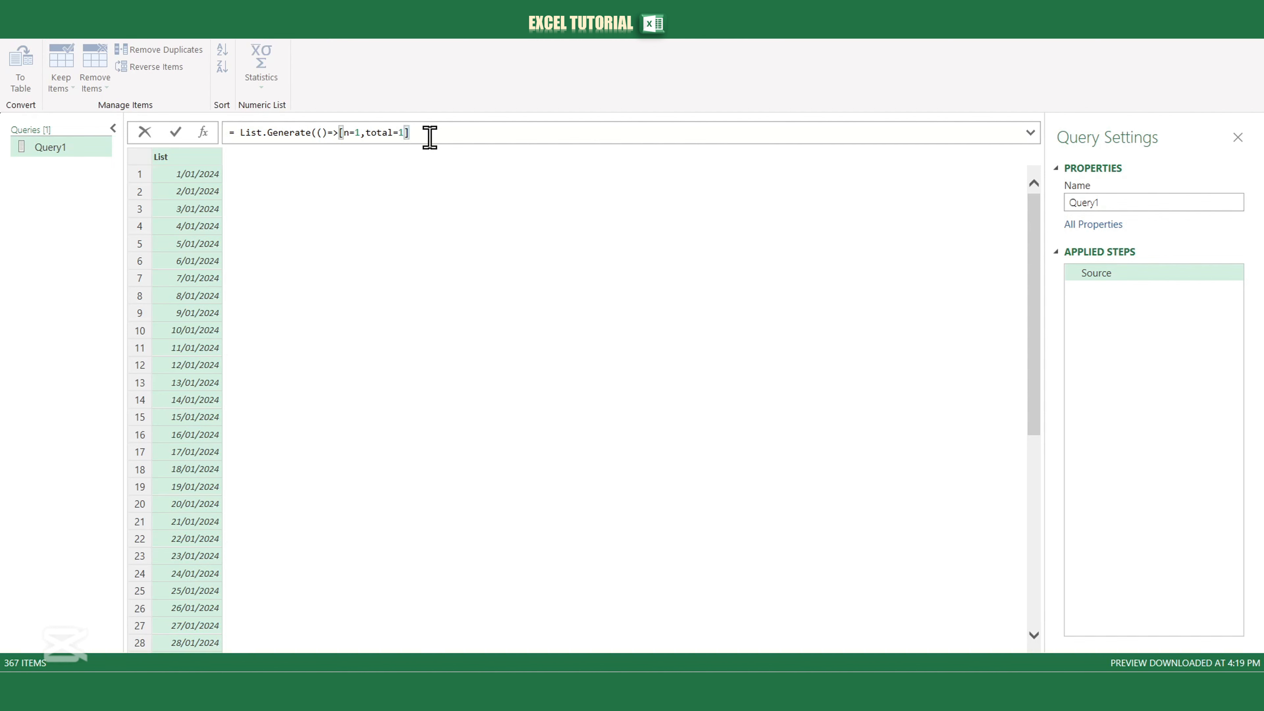
pyautogui.press('Right')
# - Add the condition each _[n]<6 as the second argument of List.Generate
pyautogui.write(',')
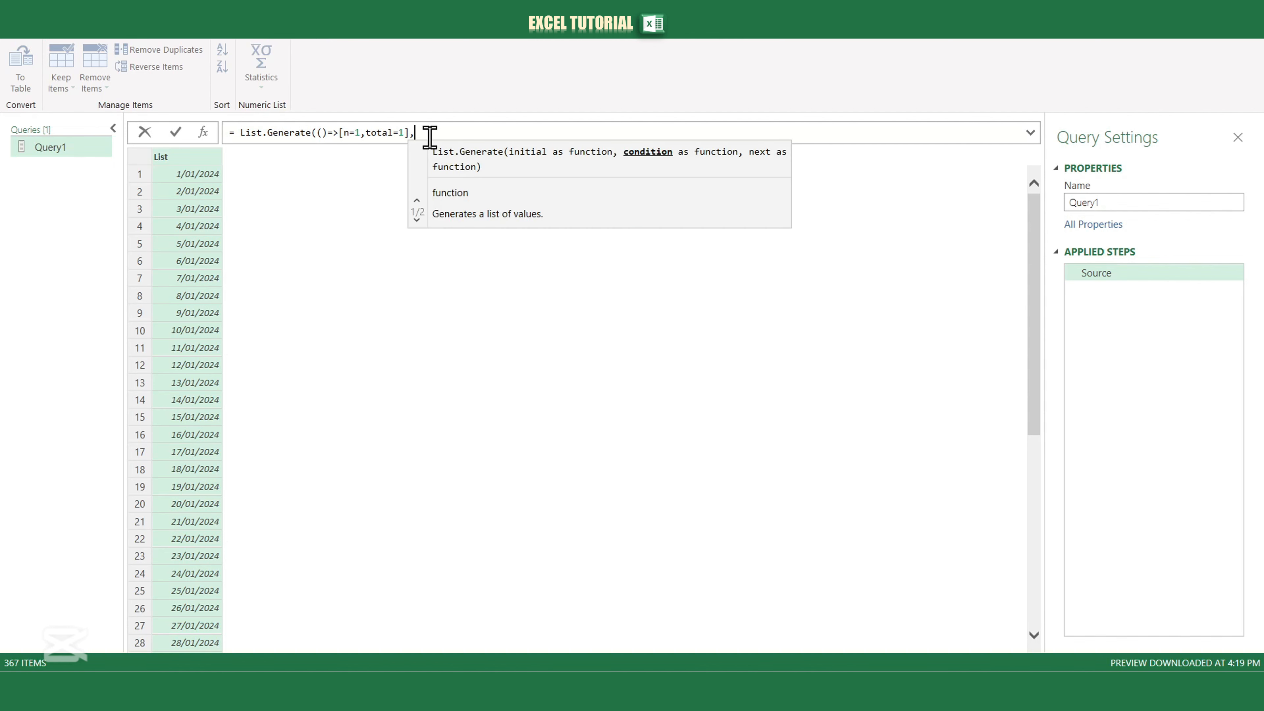
pyautogui.write('each')
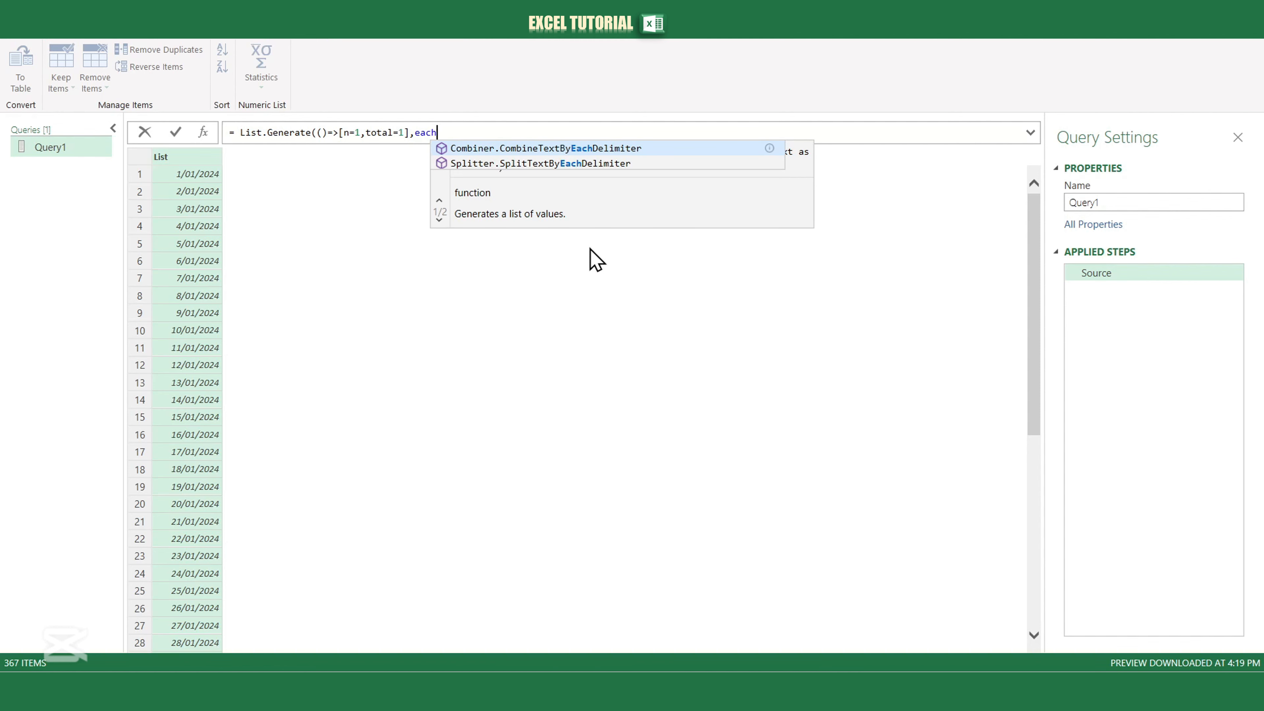
pyautogui.write(' _')
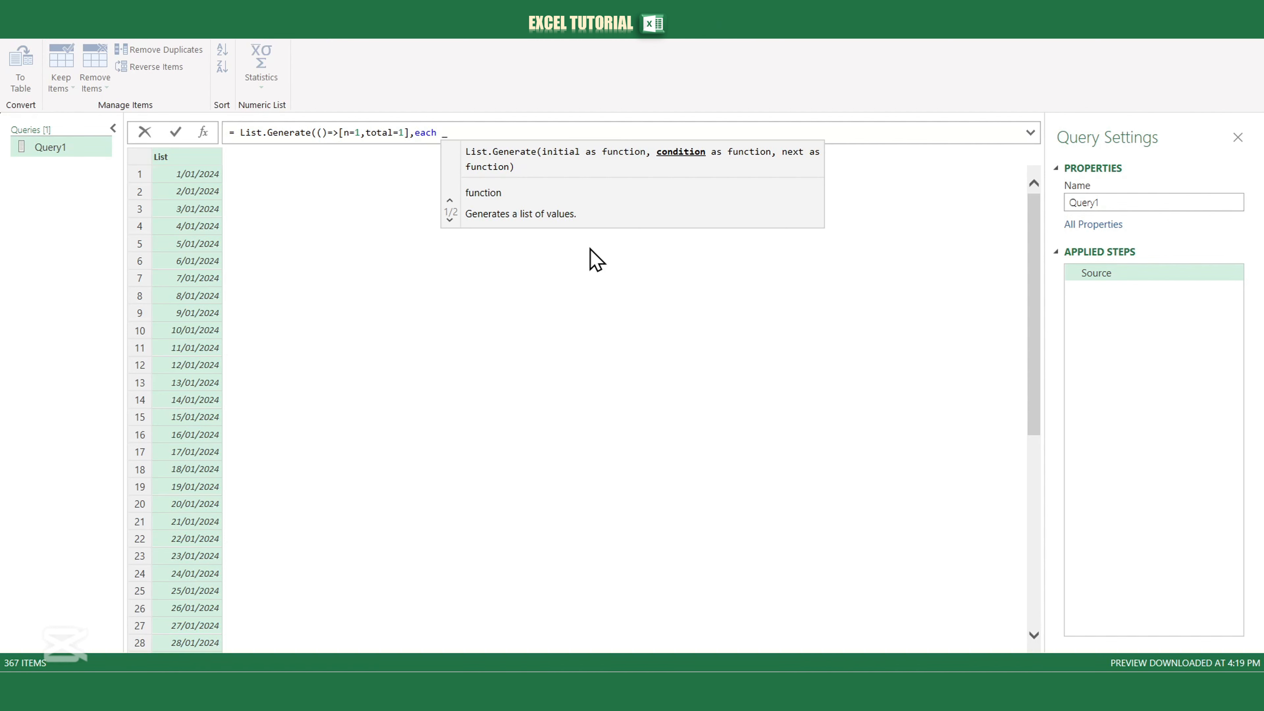
pyautogui.write('[n]')
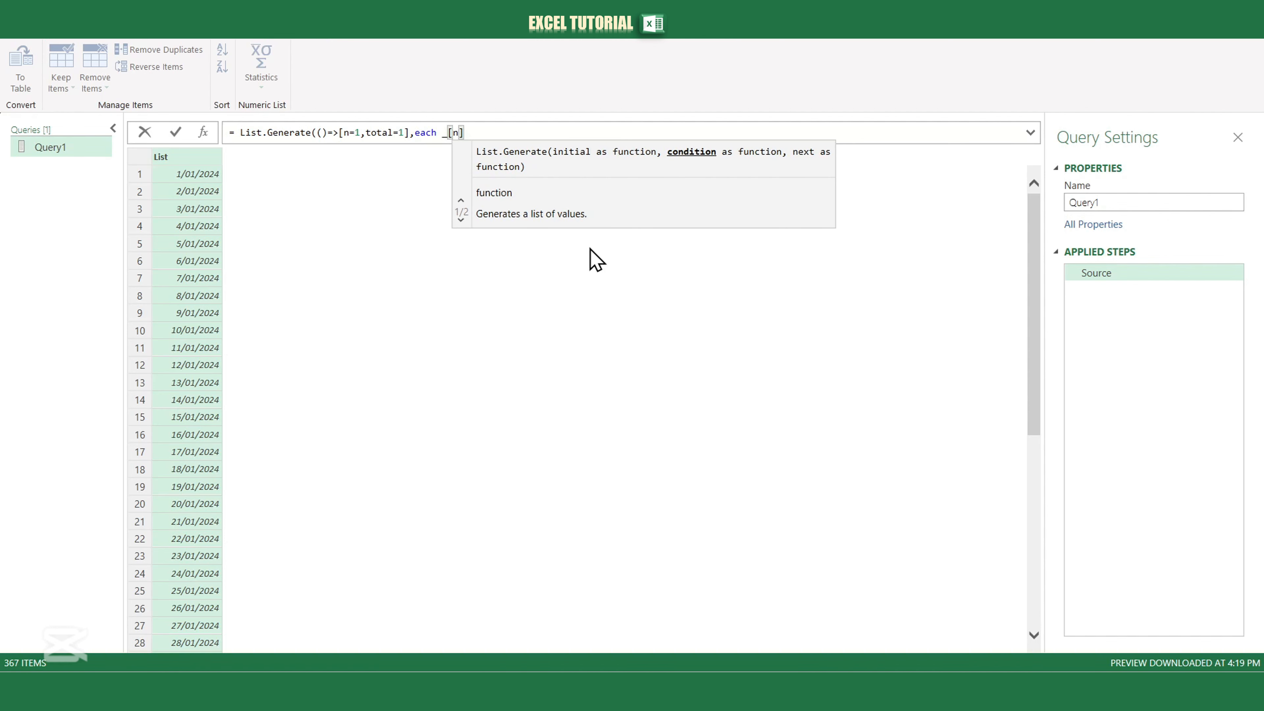
pyautogui.click(517, 133)
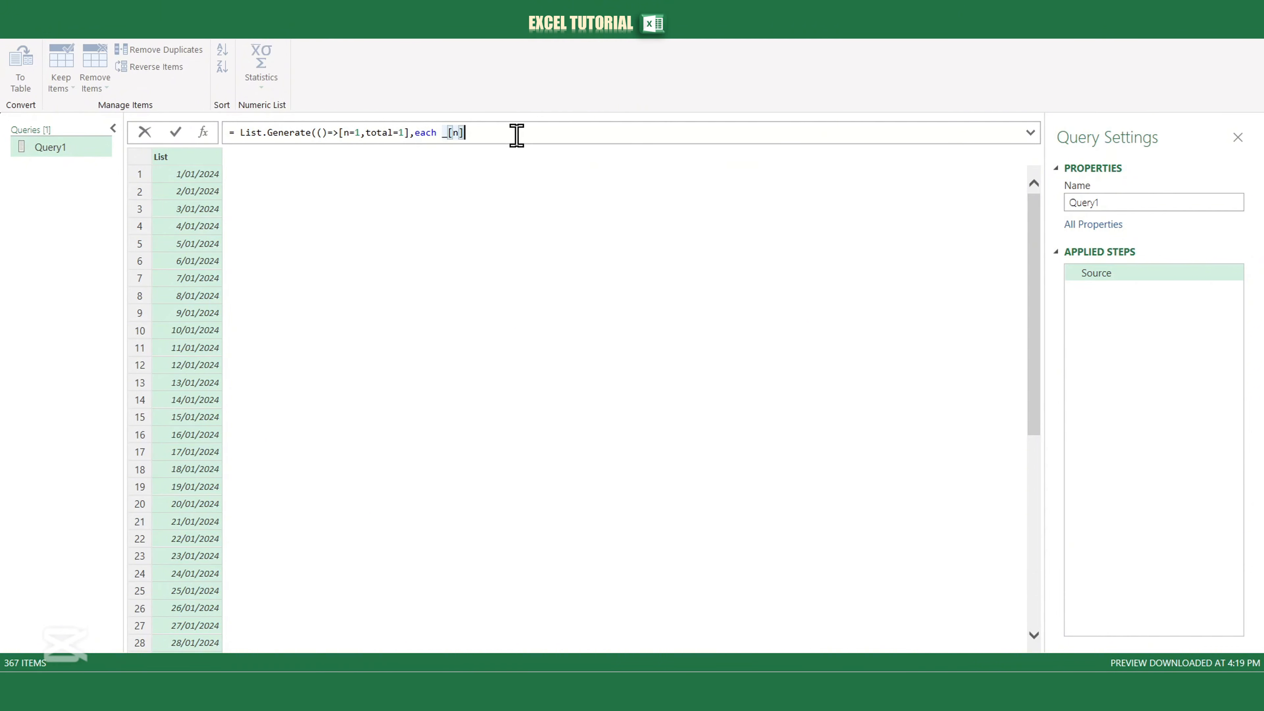
pyautogui.write('<6,')
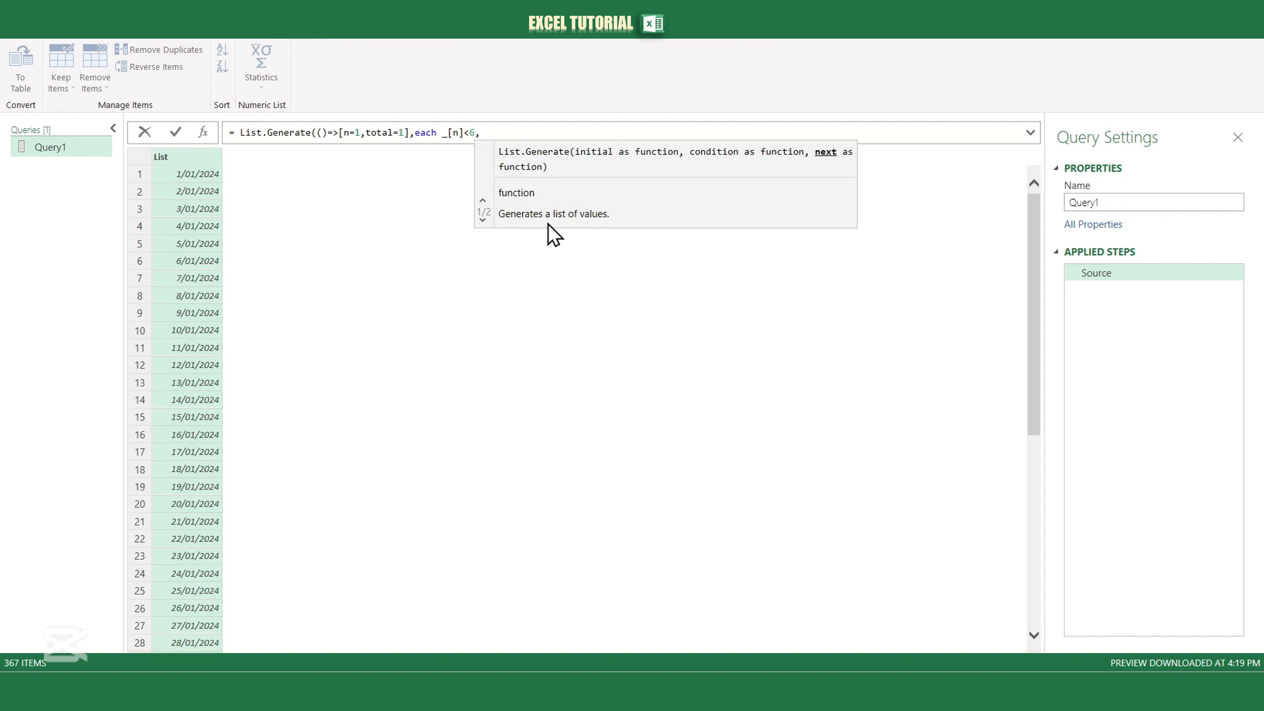
# - Start the next function as an each record whose first field is n=[n]+1
pyautogui.write('each')
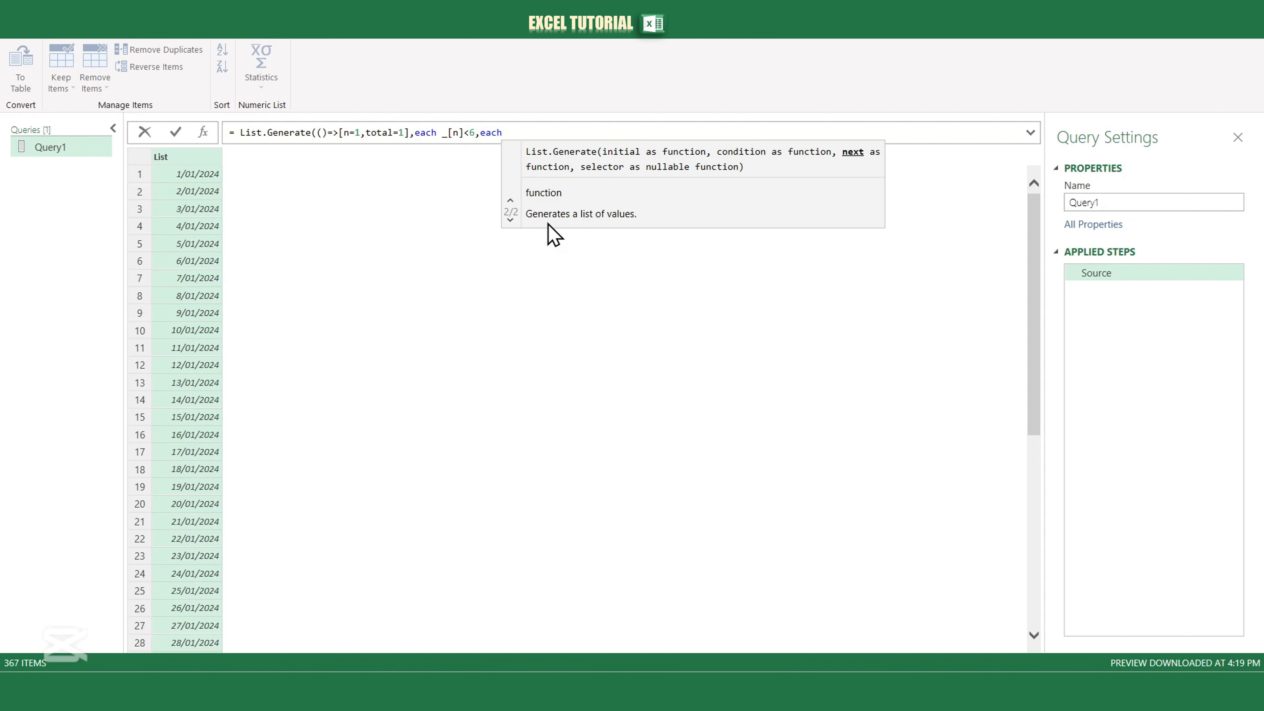
pyautogui.write(' [')
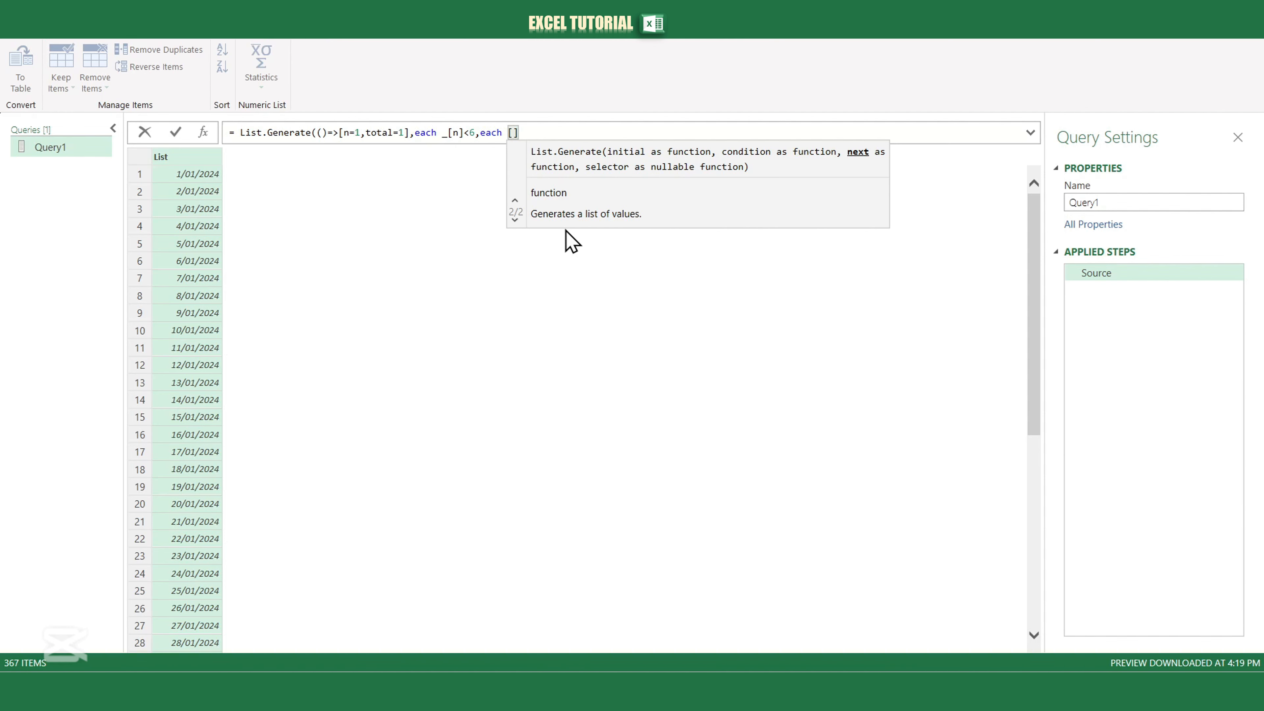
pyautogui.write('n=')
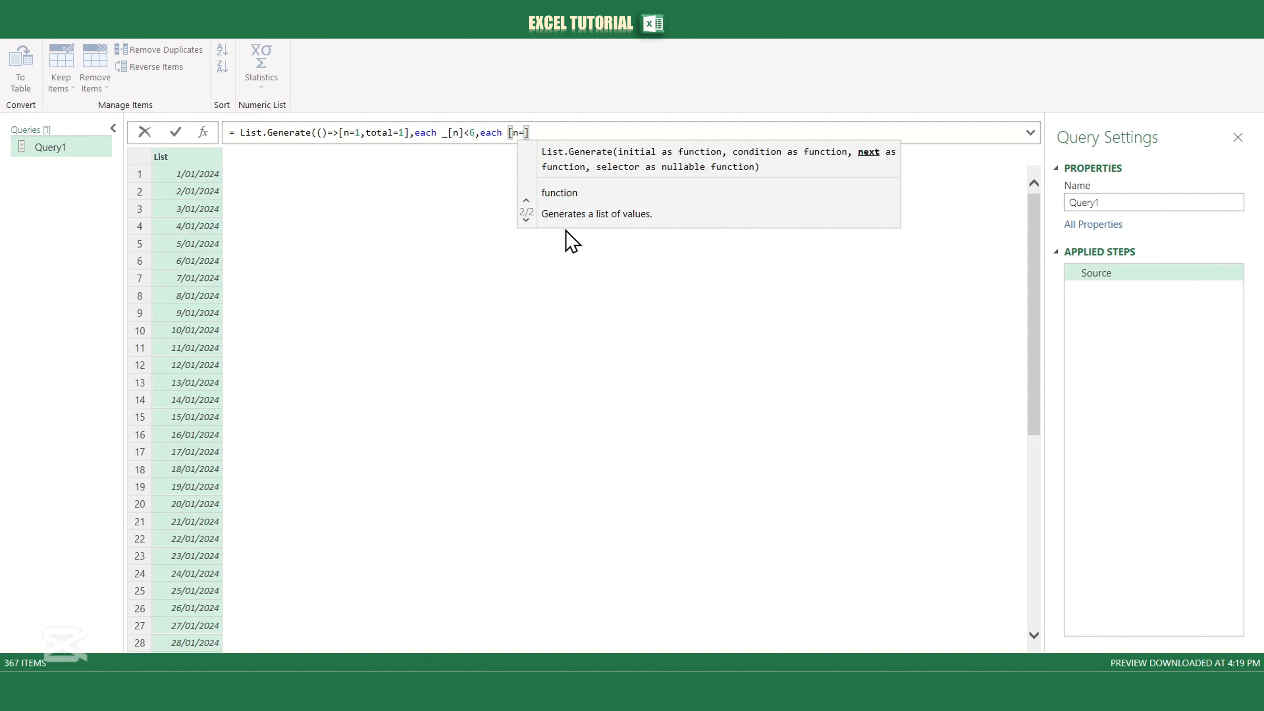
pyautogui.write('[n]')
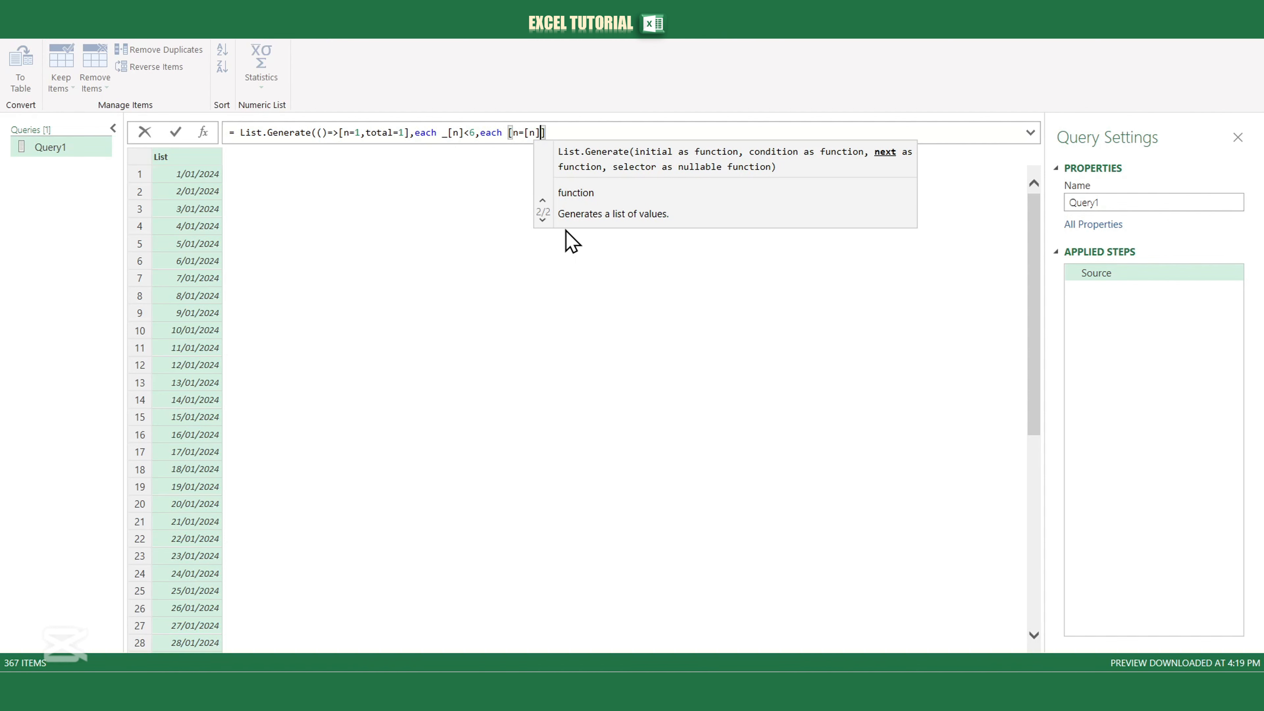
pyautogui.write('=')
pyautogui.press('BackSpace')
pyautogui.write('+1,')
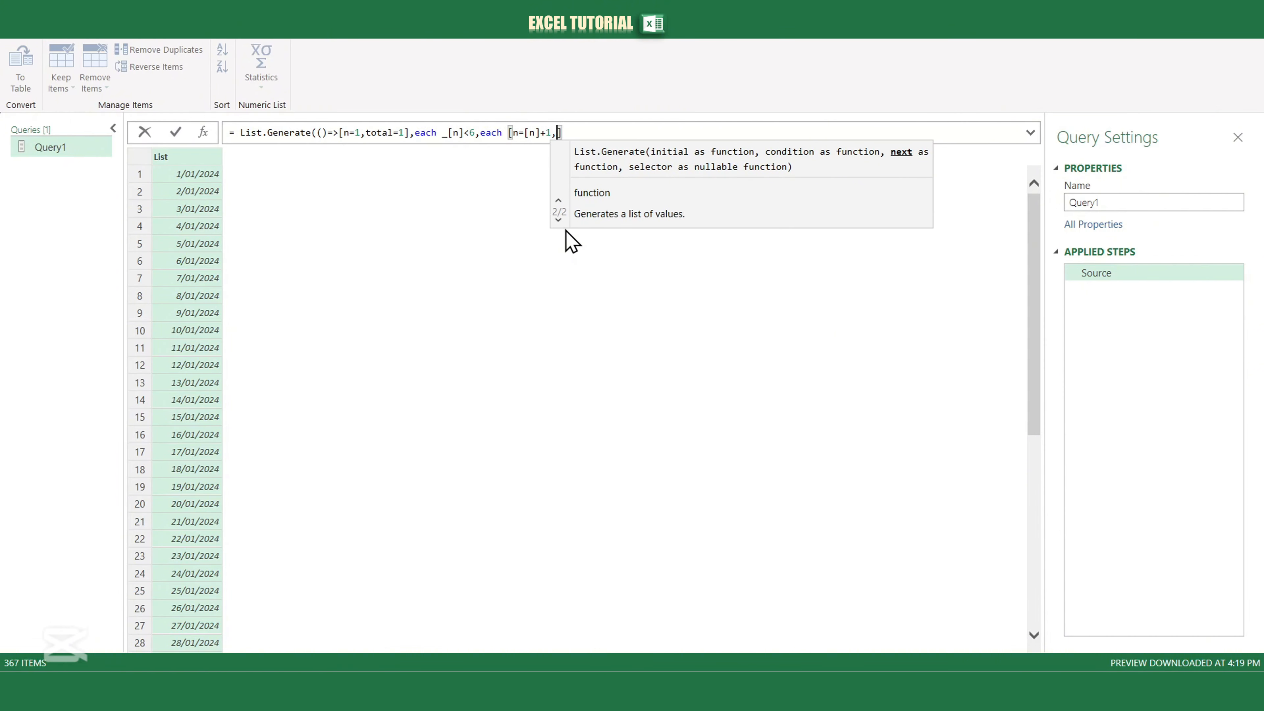
# - Complete the next function's record with total[total]+[n]+1 as its second entry
pyautogui.write('total[')
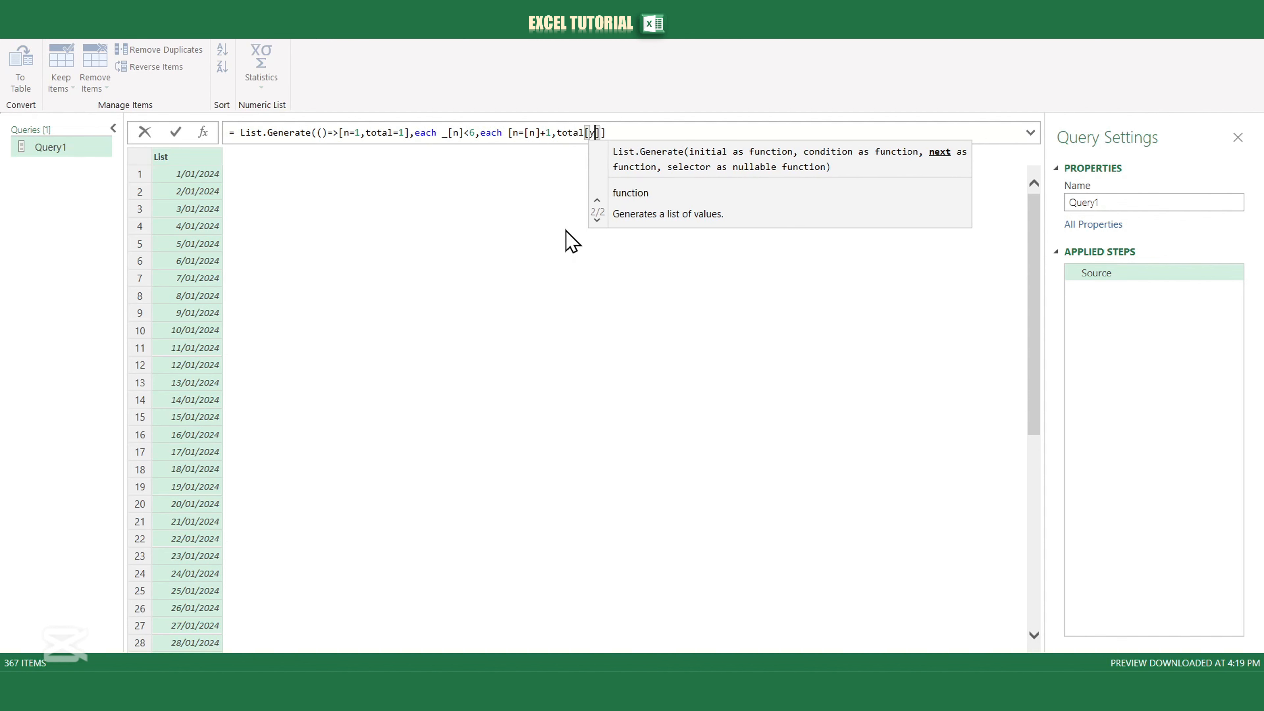
pyautogui.write('total')
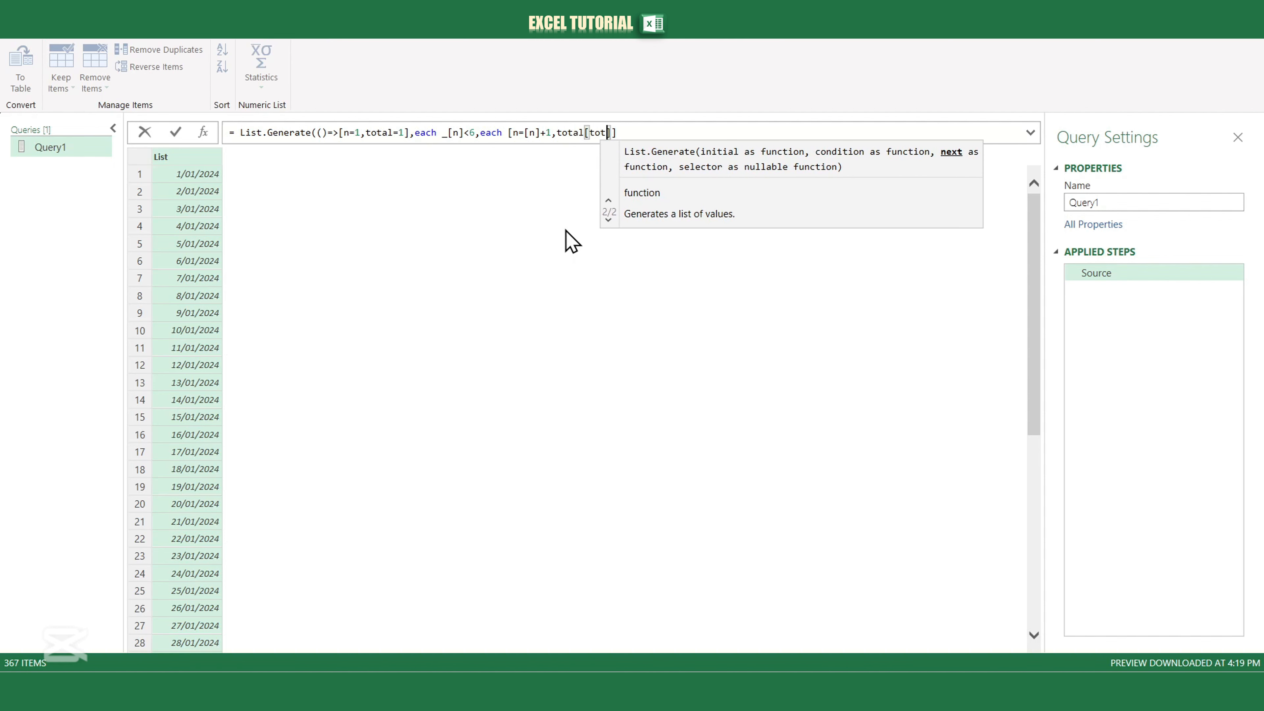
pyautogui.write(']')
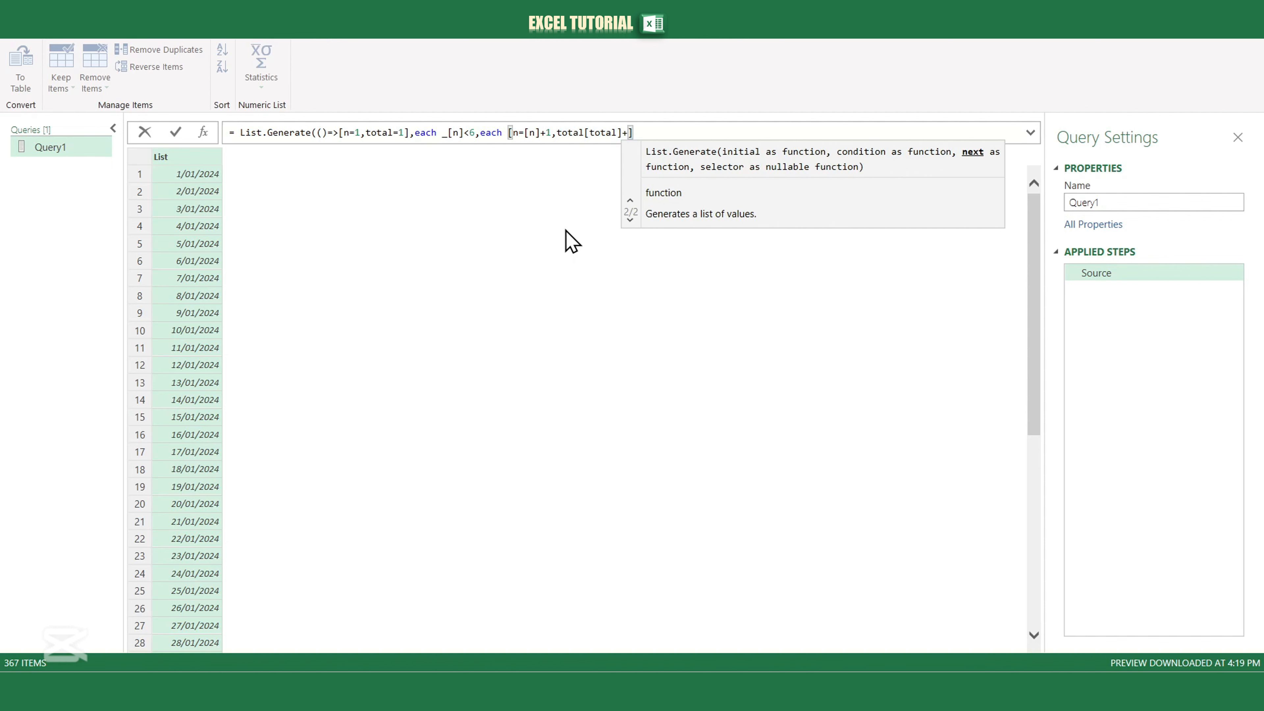
pyautogui.write('+[n')
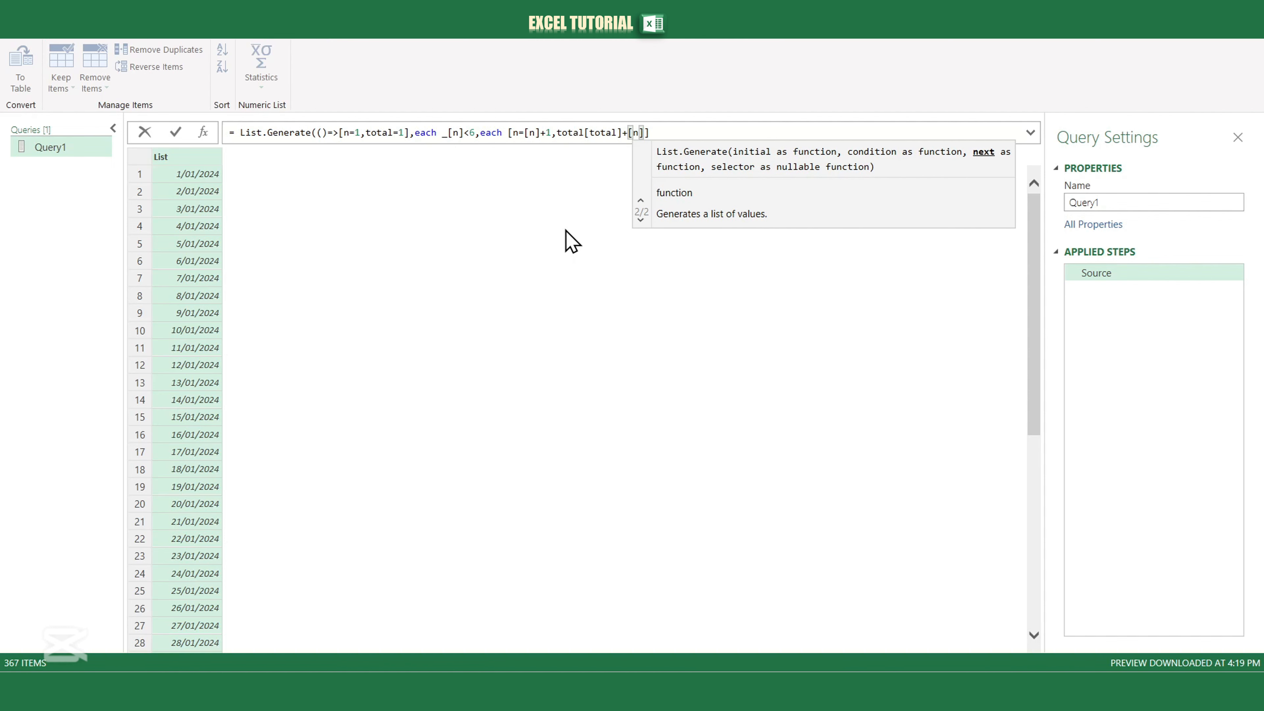
pyautogui.write(']')
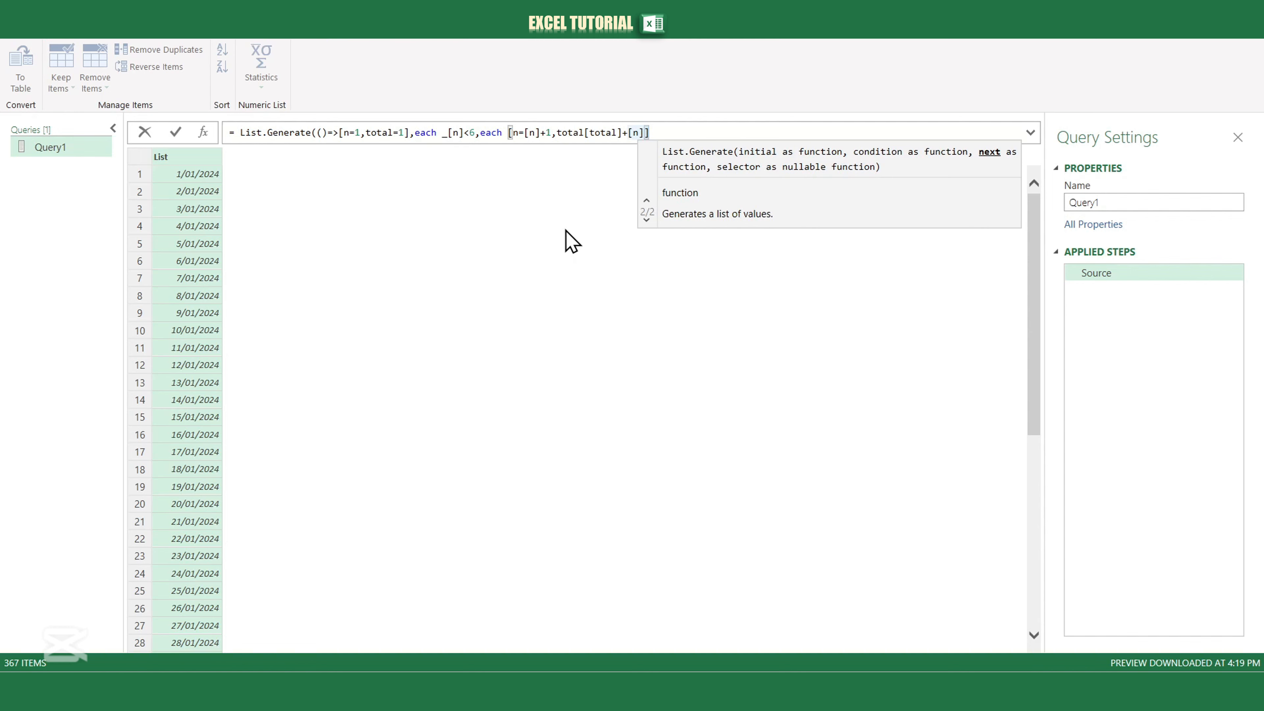
pyautogui.write('+1]')
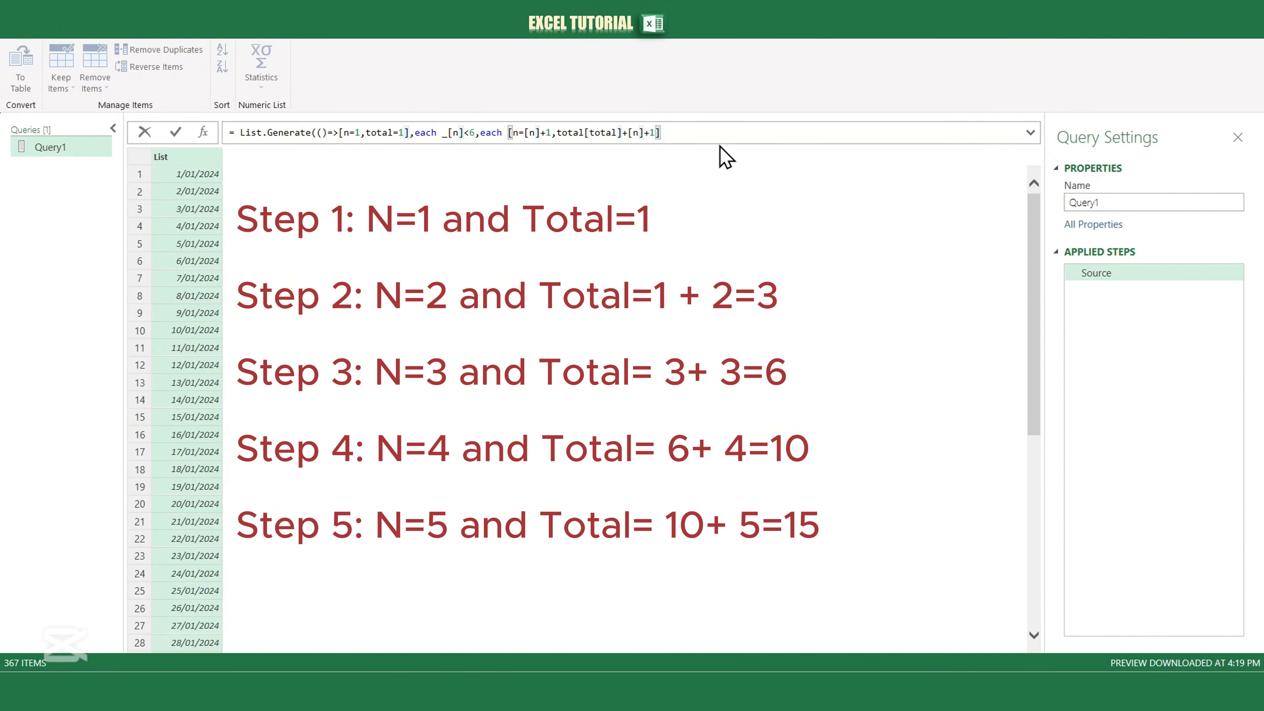
# - Add each[total] as the selector argument, close the List.Generate call and commit the formula
pyautogui.write(',')
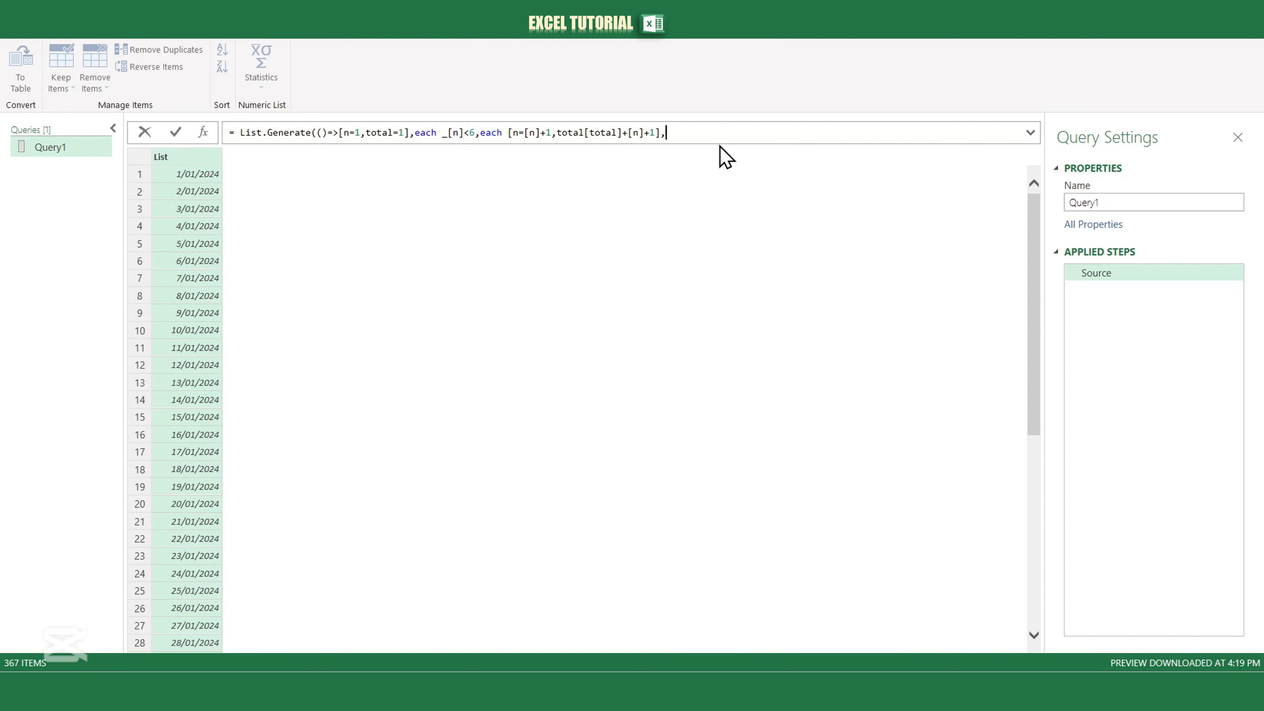
pyautogui.write('each[total]')
pyautogui.click(746, 133)
pyautogui.write(')')
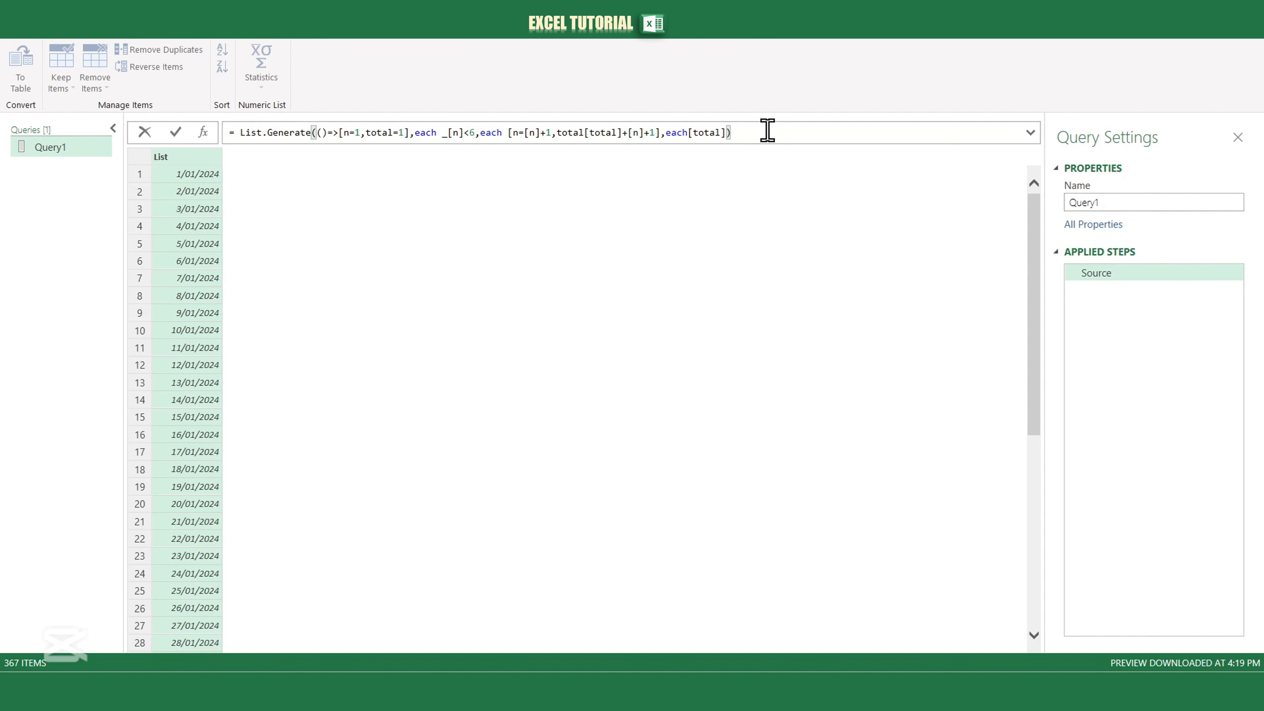
pyautogui.press('Return')
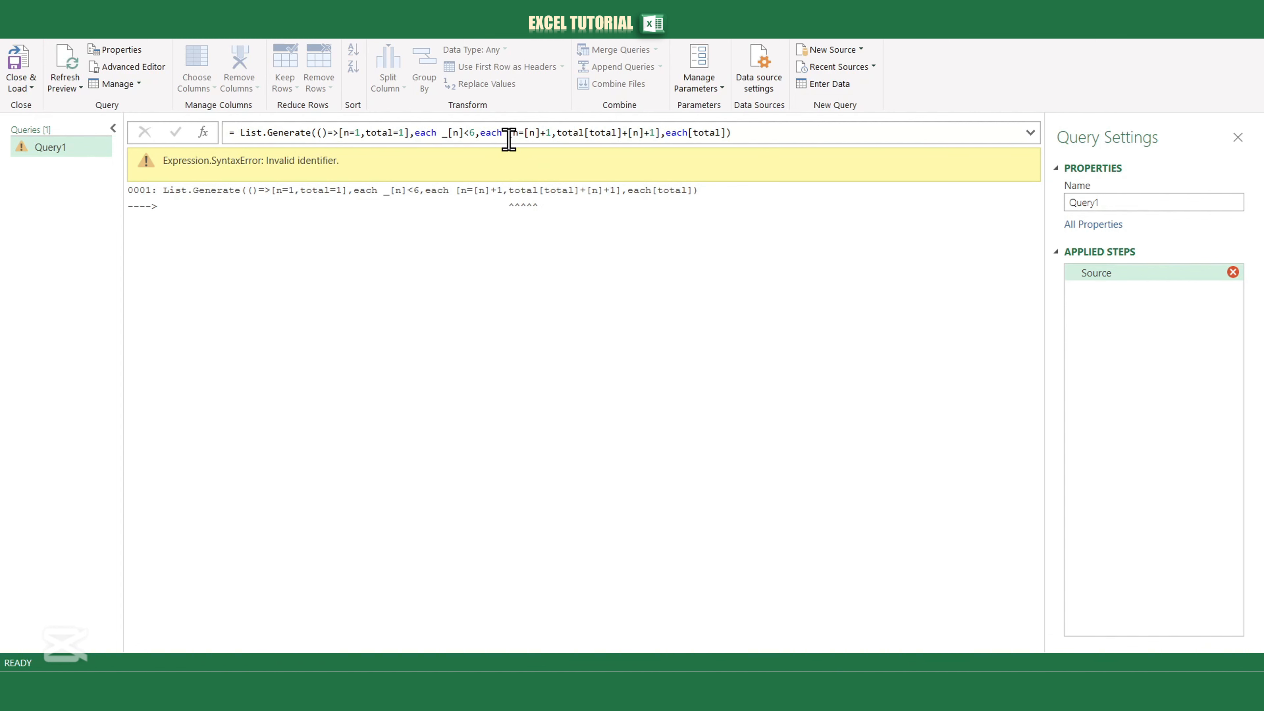
# - Insert the missing equals sign so the second field reads total=[total]+[n]+1, and commit the formula
pyautogui.click(585, 132)
pyautogui.write('=')
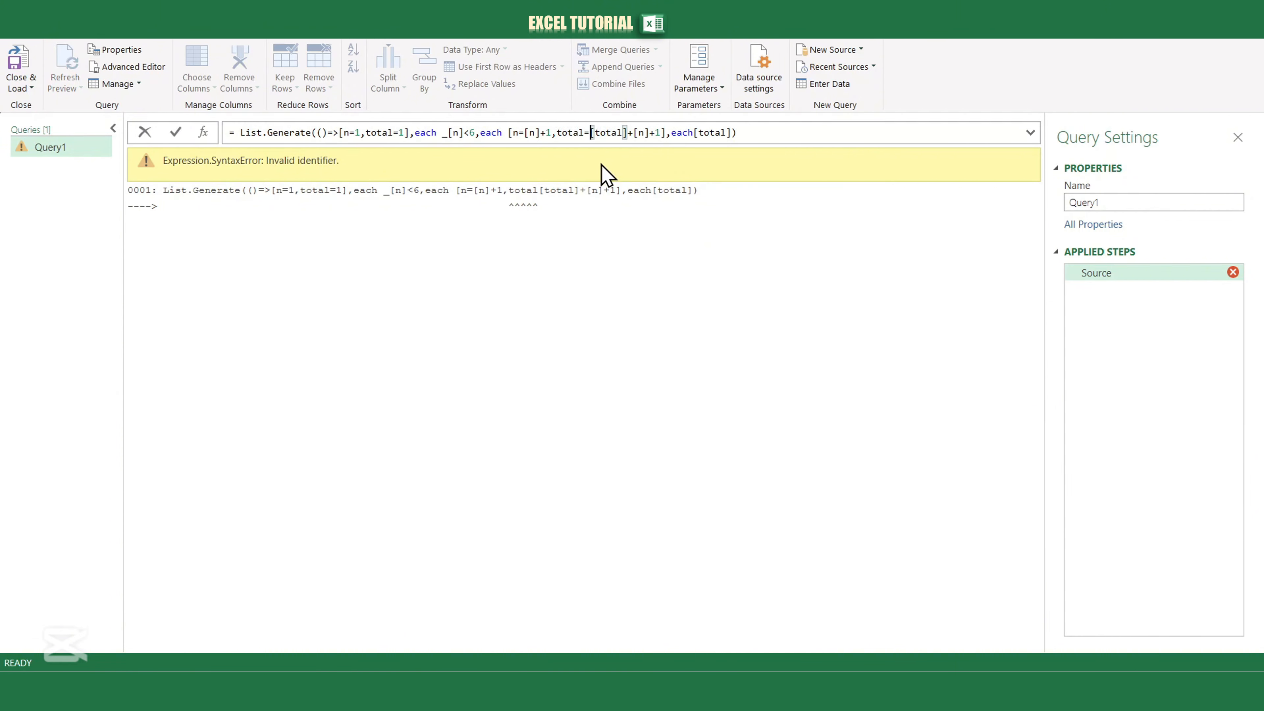
pyautogui.click(764, 137)
pyautogui.press('Return')
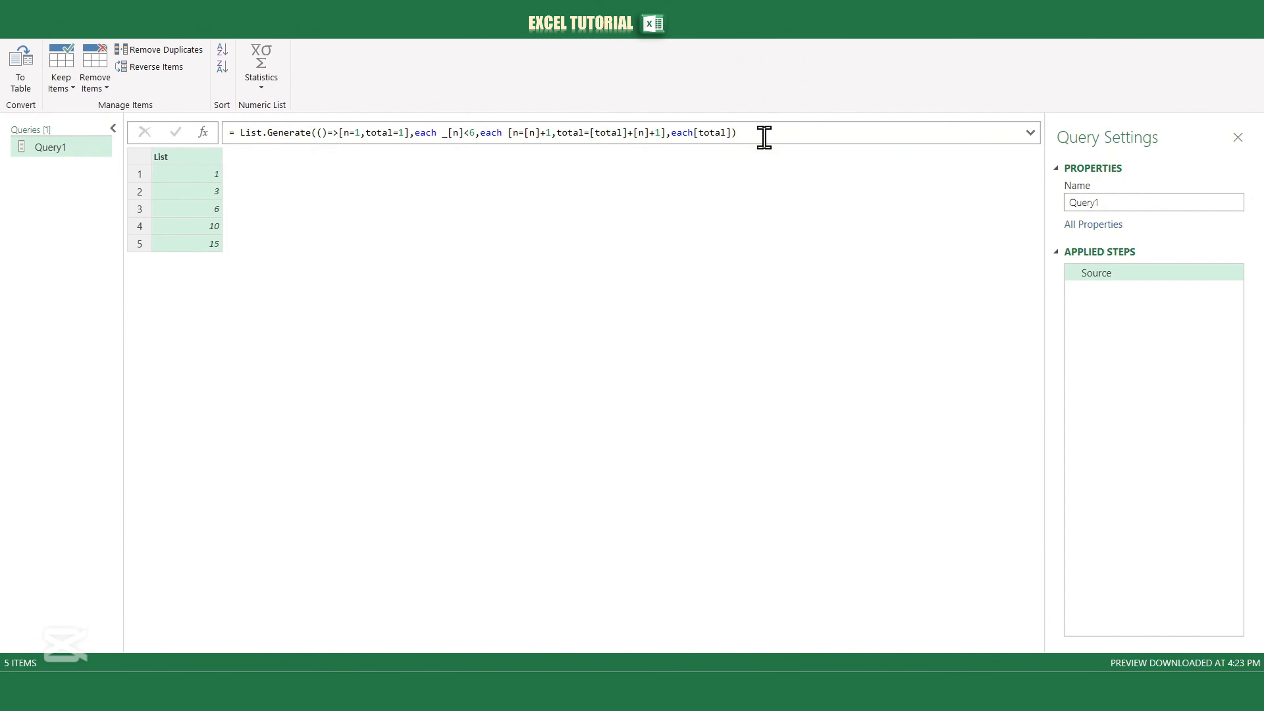